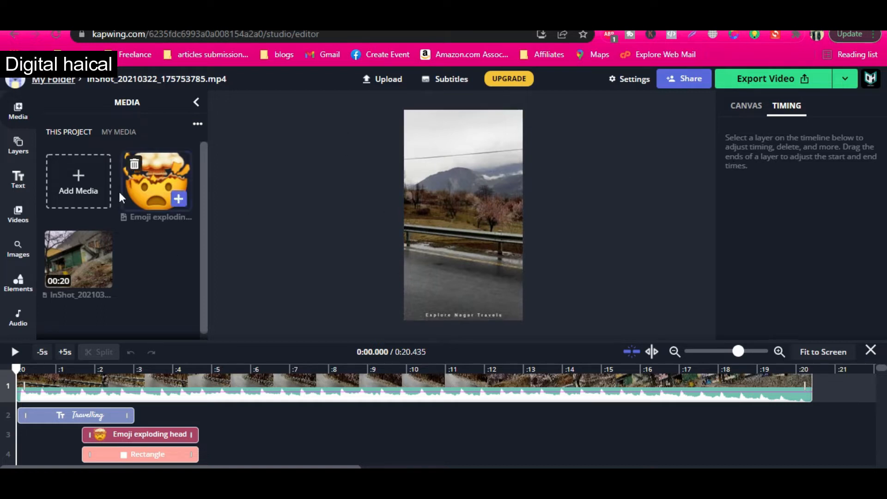
left_click(17, 217)
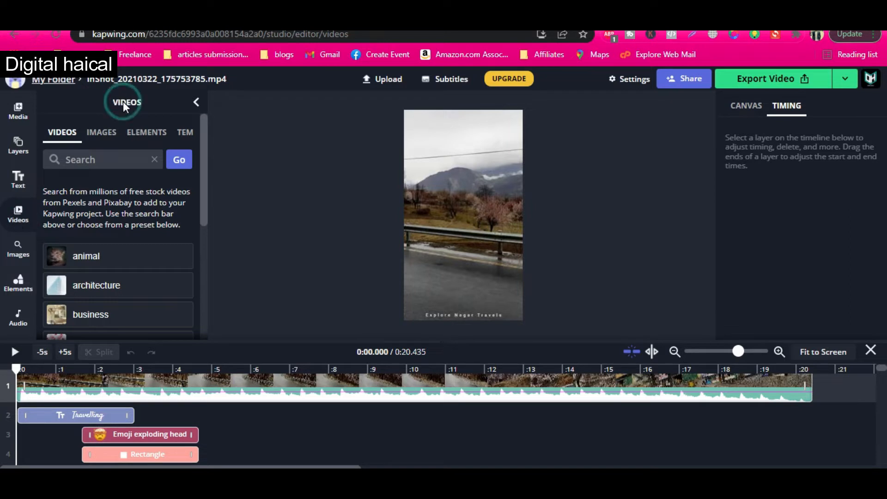
left_click(17, 112)
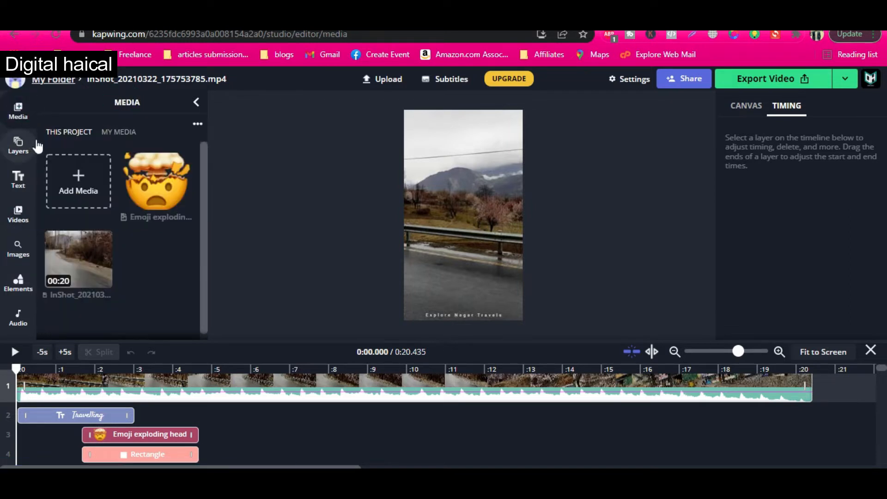
mouse_move(94, 262)
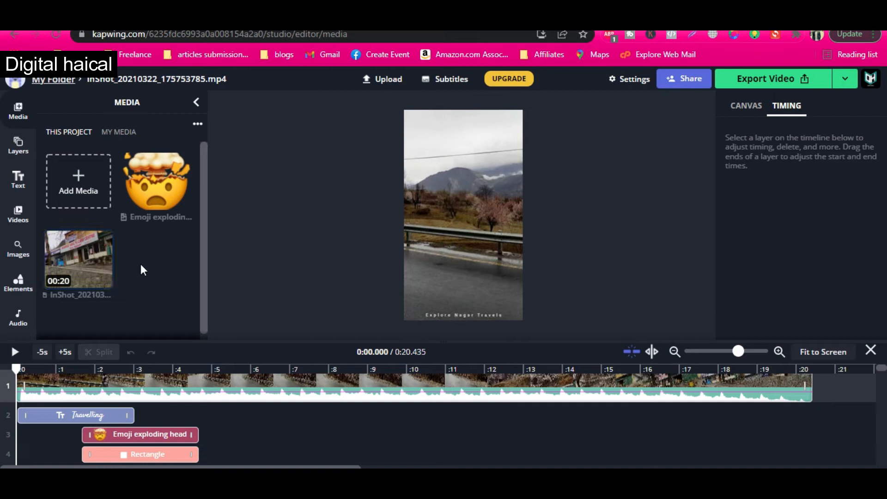
left_click(89, 184)
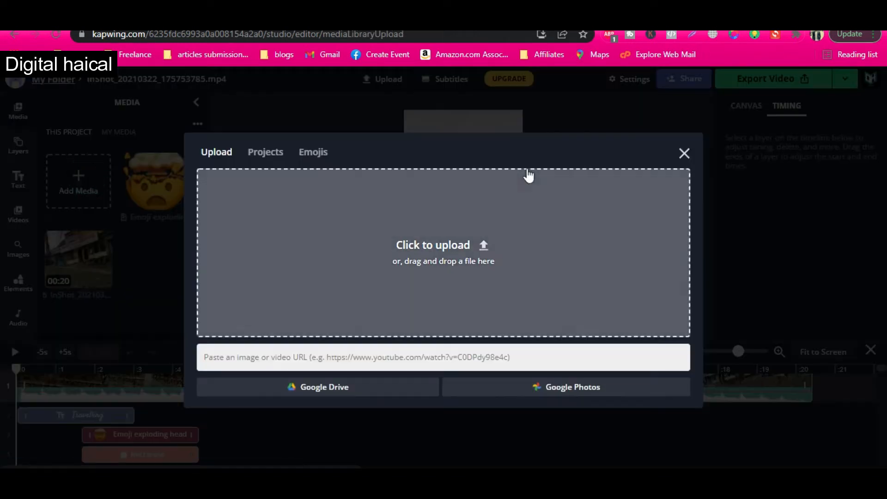
left_click(455, 240)
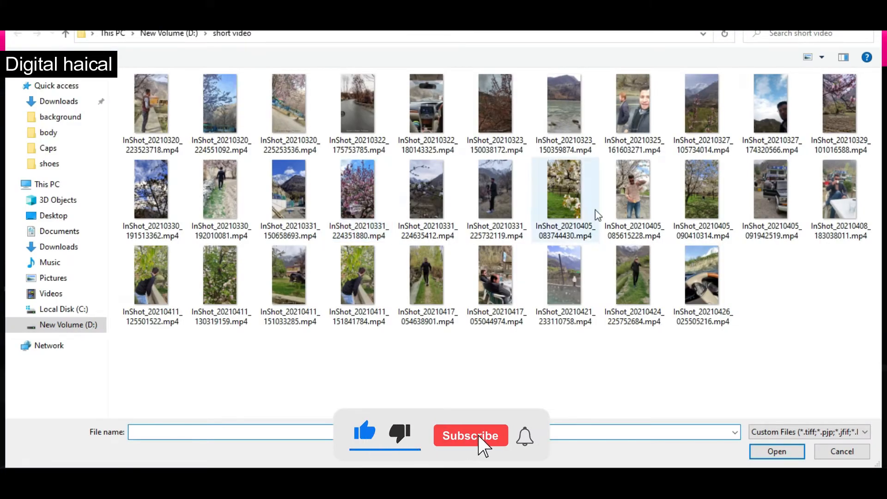
left_click(823, 452)
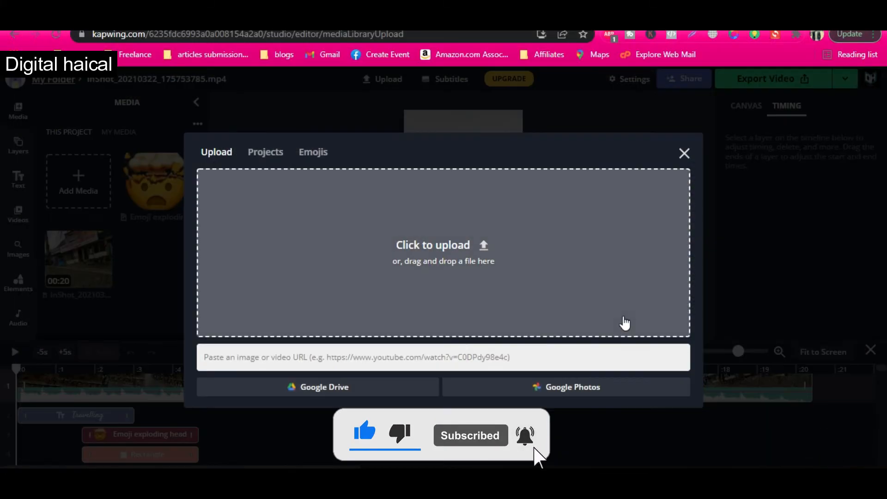
left_click(683, 149)
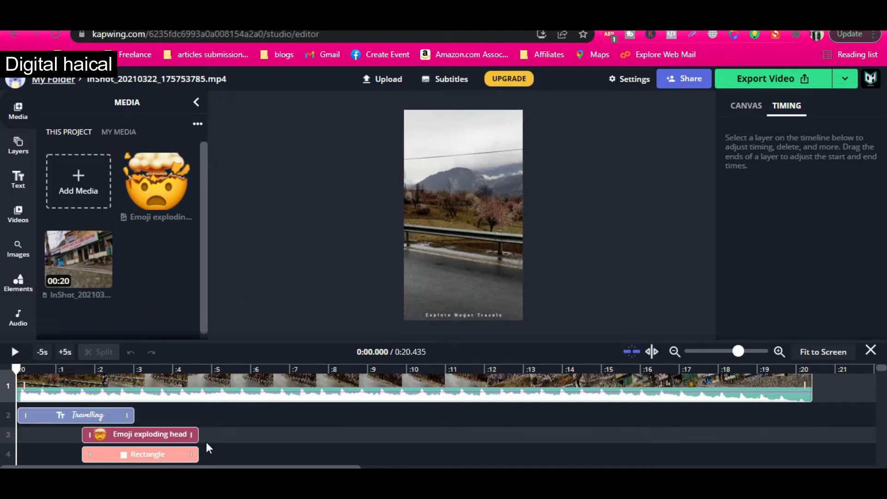
Delete the Travelling text, Emoji exploding head and Rectangle layers from the timeline, leaving only the video layer.
left_click_drag(218, 454, 109, 419)
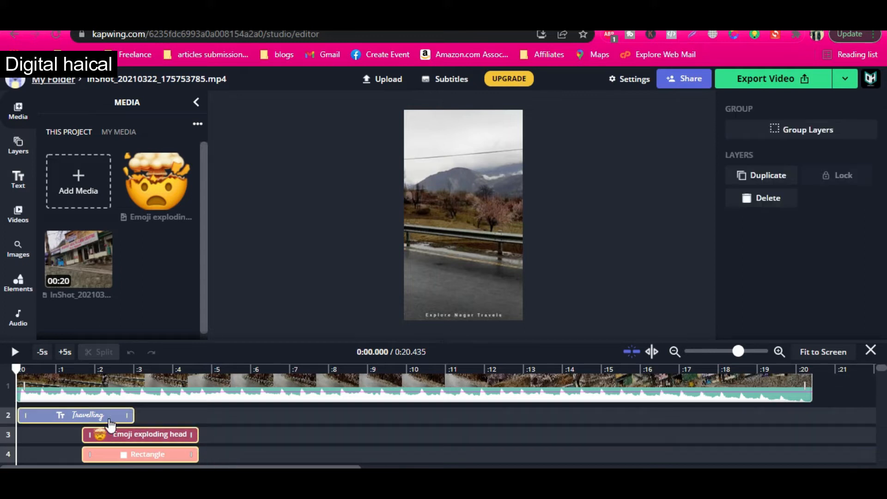
key("Delete")
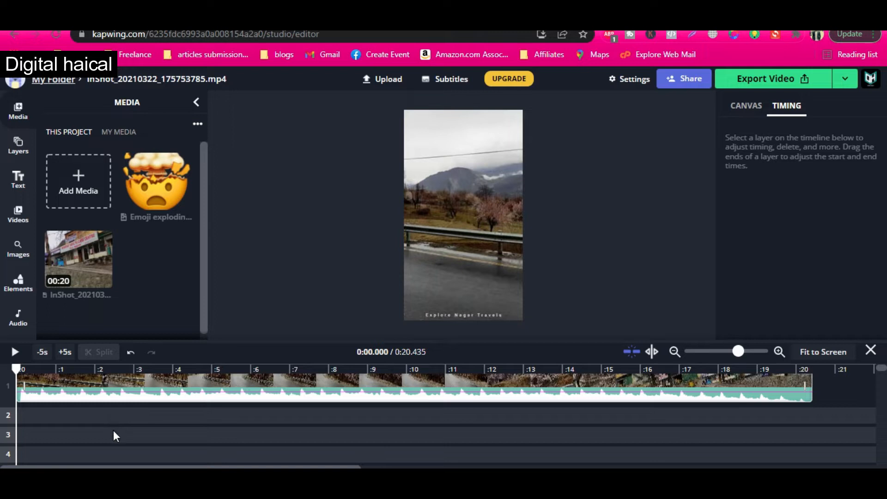
Add a header text to the video and replace its sample wording with "Tourism 2022".
left_click(16, 190)
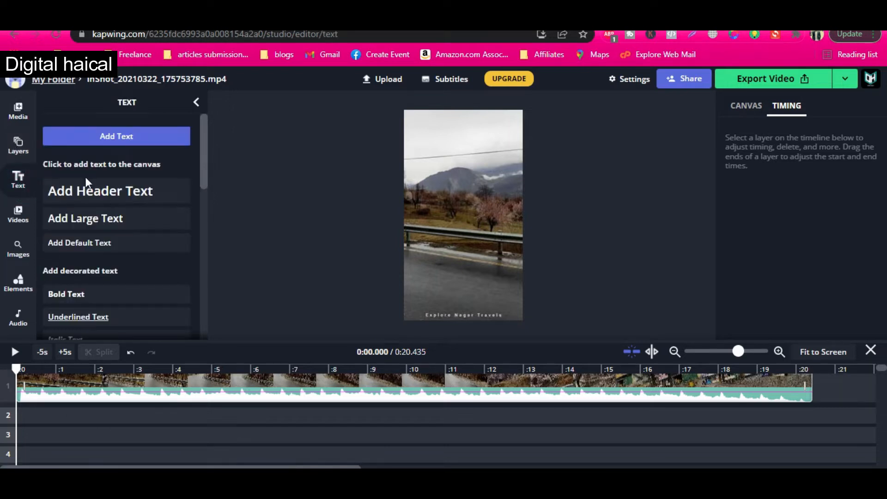
scroll(88, 232, "down", 1)
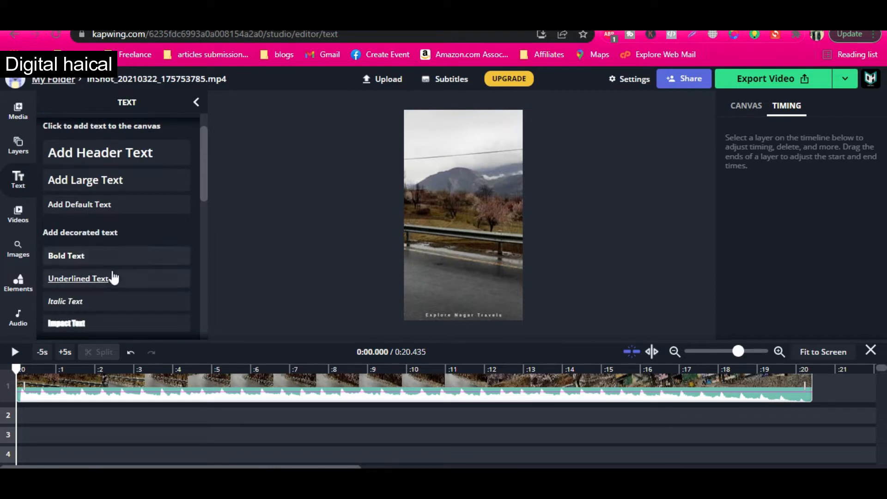
left_click(100, 155)
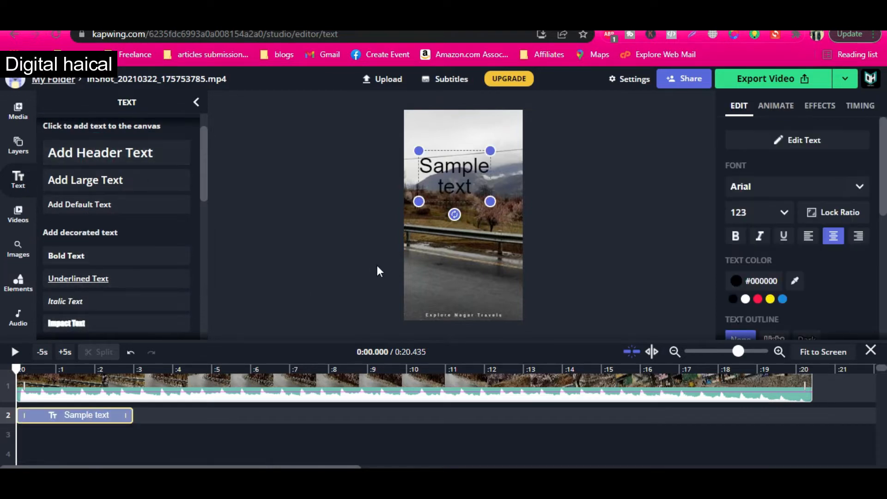
key("space")
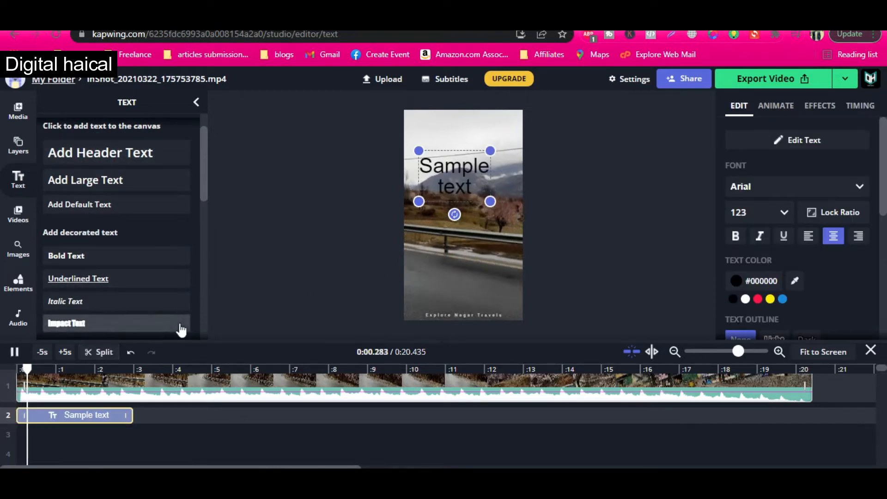
key("space")
double_click(456, 181)
triple_click(455, 180)
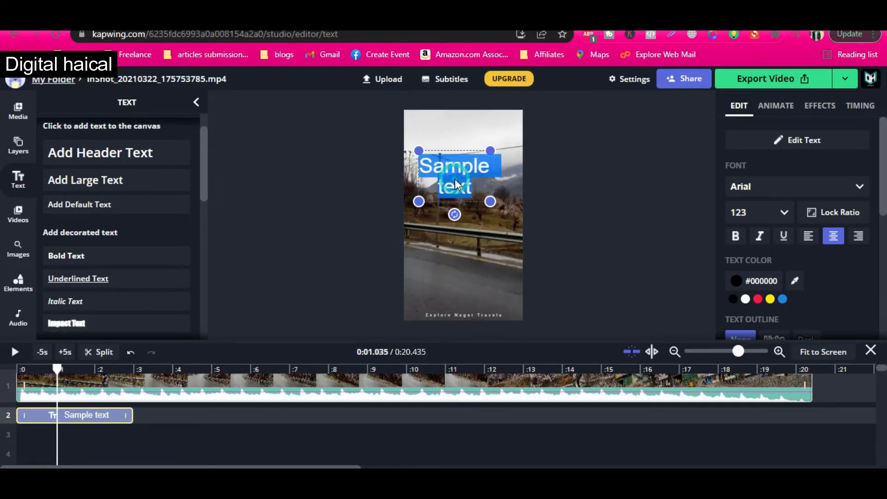
type("Tourism 2022")
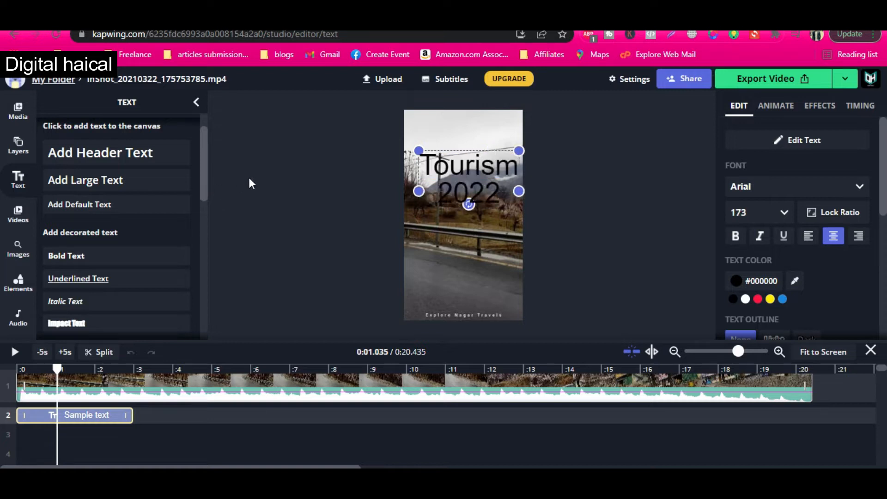
Move the "Tourism 2022" title up to the horizontal centre of the sky area near the frame's upper edge.
left_click(463, 150)
left_click(458, 150)
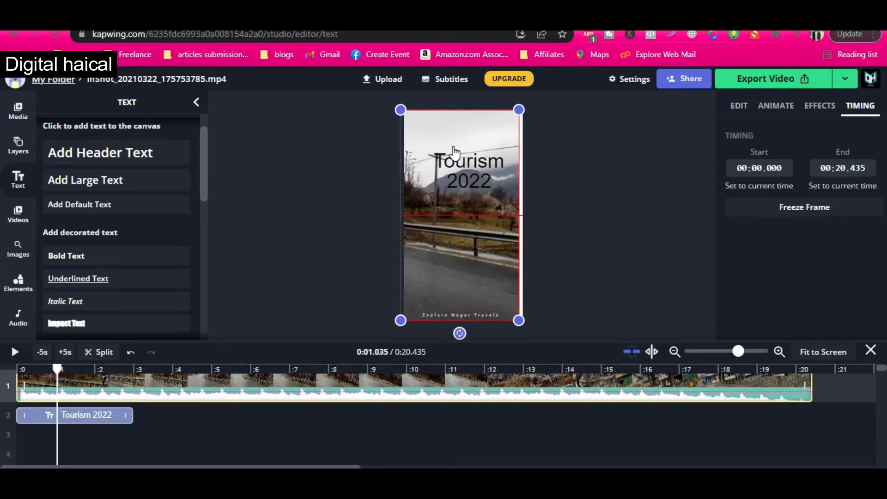
left_click(455, 187)
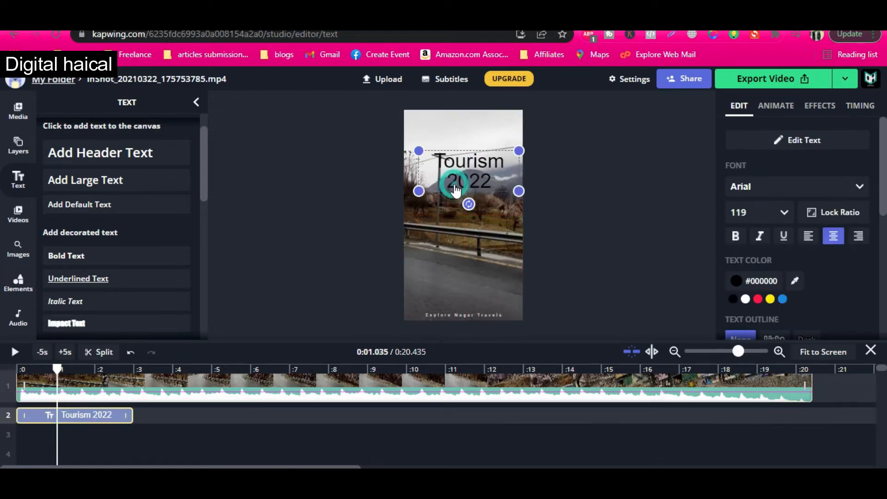
left_click_drag(455, 189, 452, 160)
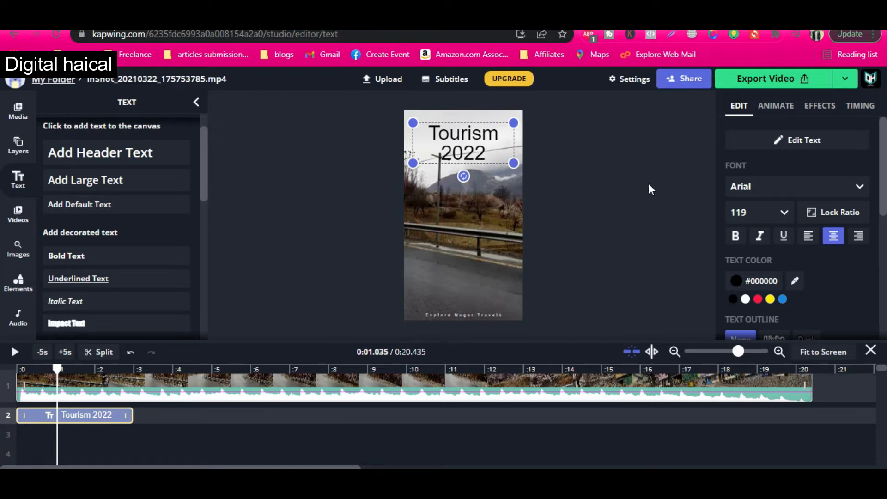
Change the title's font to Impact and recentre it horizontally on the video.
left_click(779, 191)
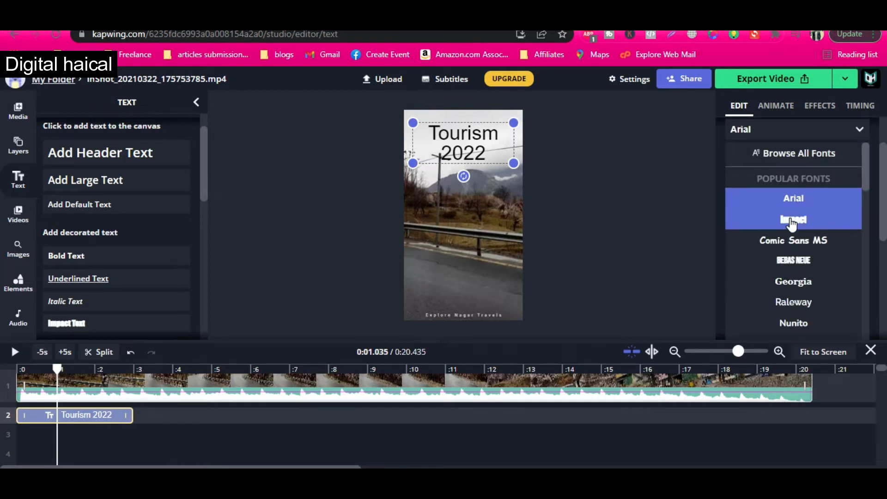
left_click(792, 220)
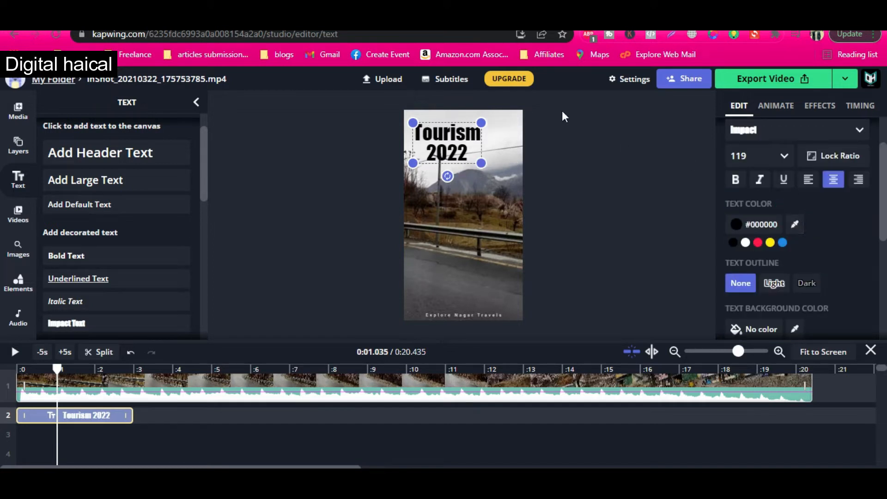
left_click_drag(458, 143, 474, 145)
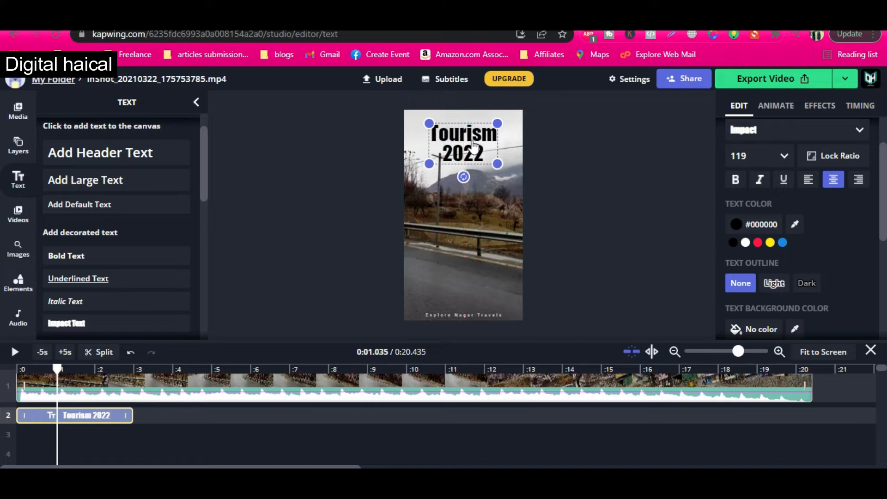
Colour the title yellow (#FFEA00) and give it a Dark text outline.
left_click(770, 243)
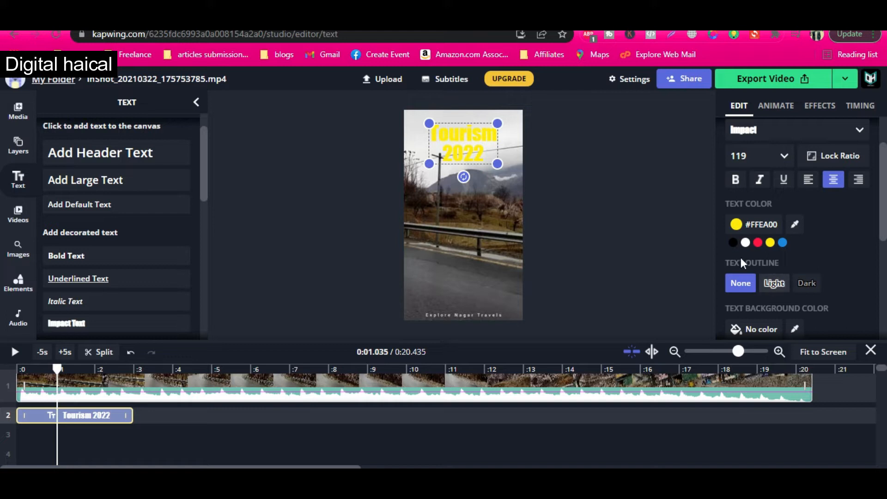
left_click(770, 286)
left_click(810, 285)
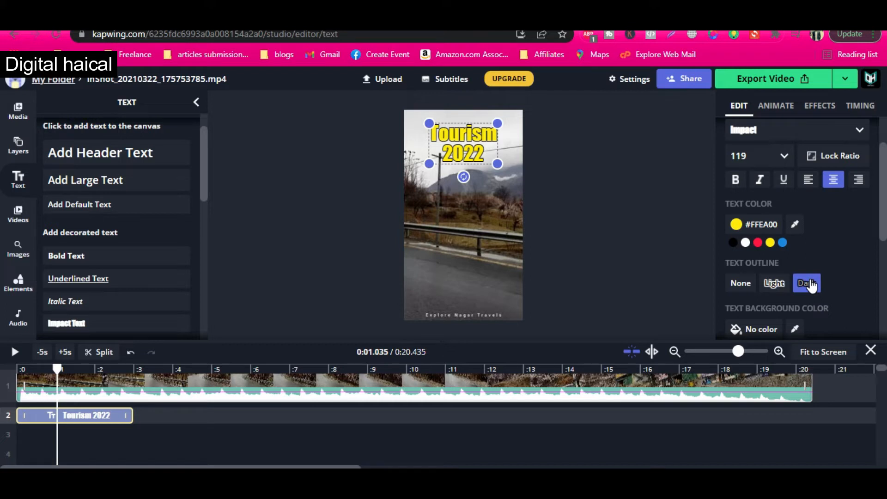
Try the title at an opacity of 30 and restore it to 100.
scroll(778, 261, "down", 3)
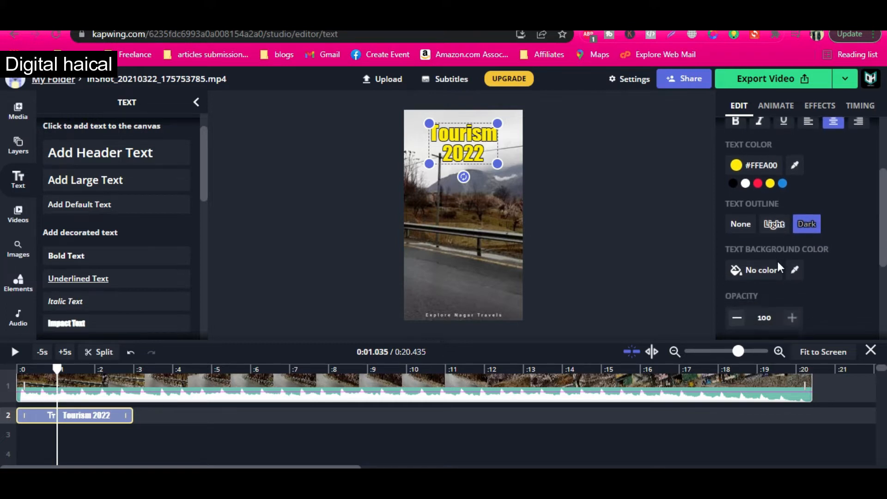
left_click(737, 272)
left_click(737, 272)
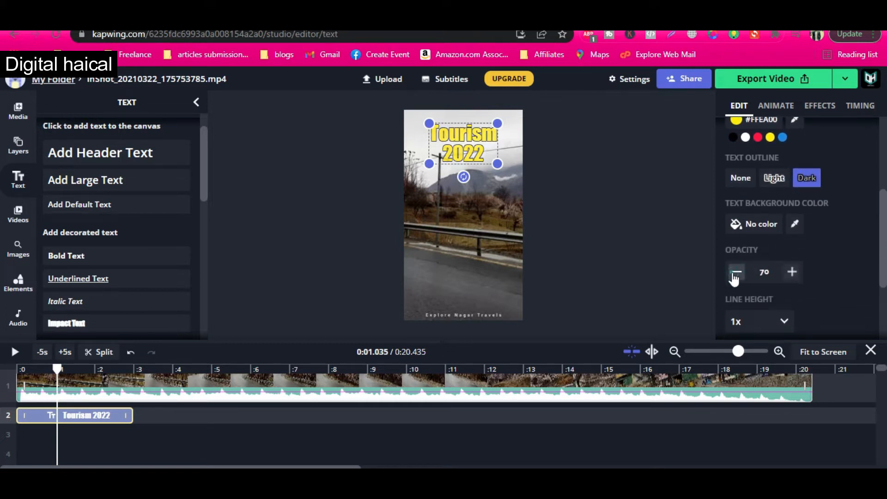
left_click(736, 273)
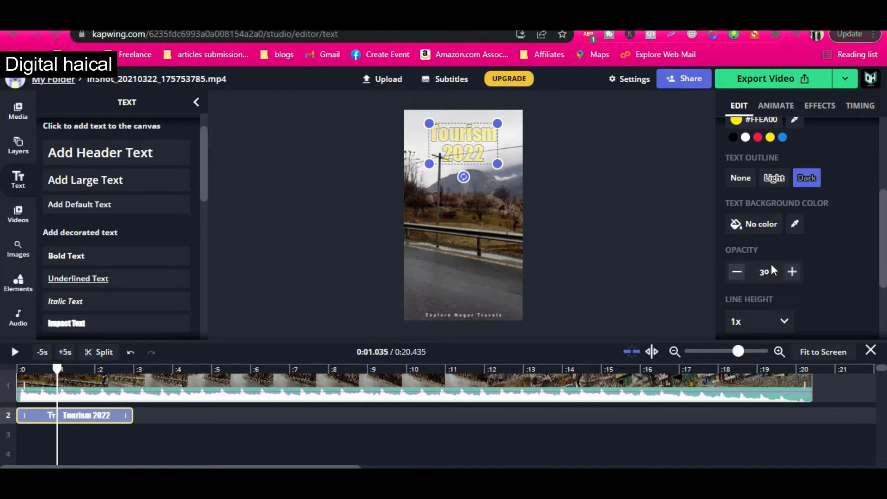
left_click(791, 273)
left_click(792, 273)
left_click(792, 273)
left_click(792, 273)
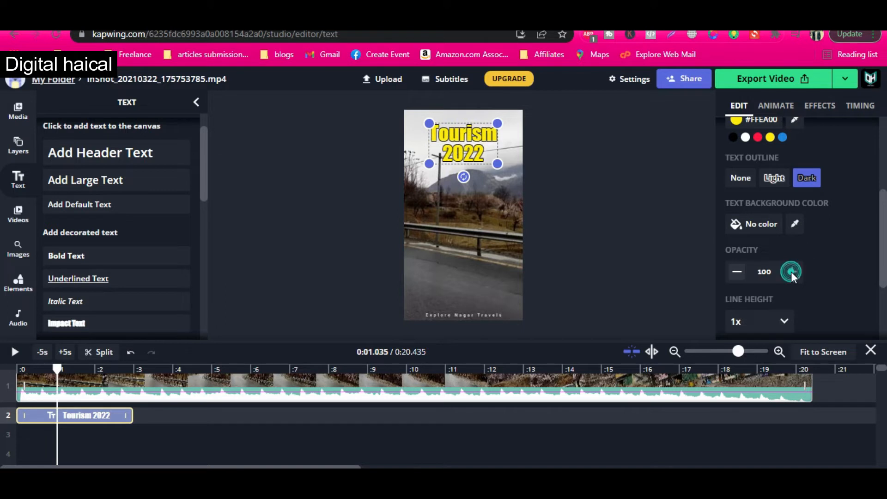
Play the video from the start past the end of the title layer to preview it.
left_click_drag(58, 369, 7, 369)
key("space")
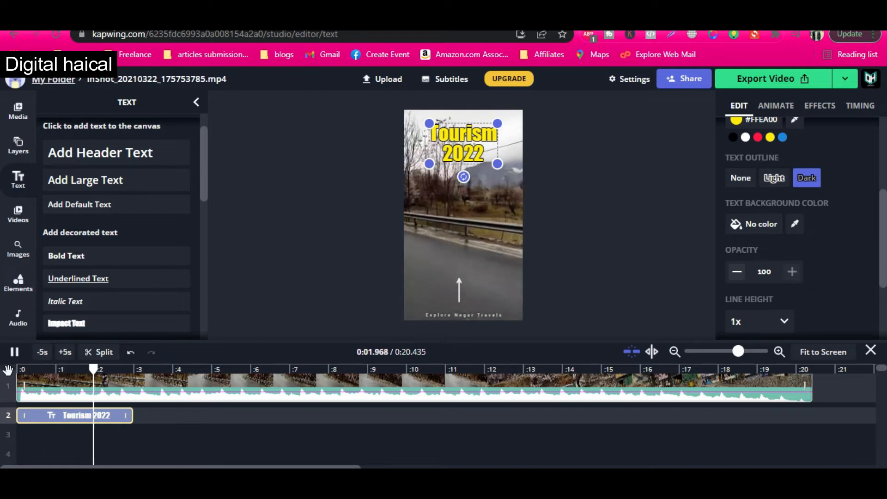
key("space")
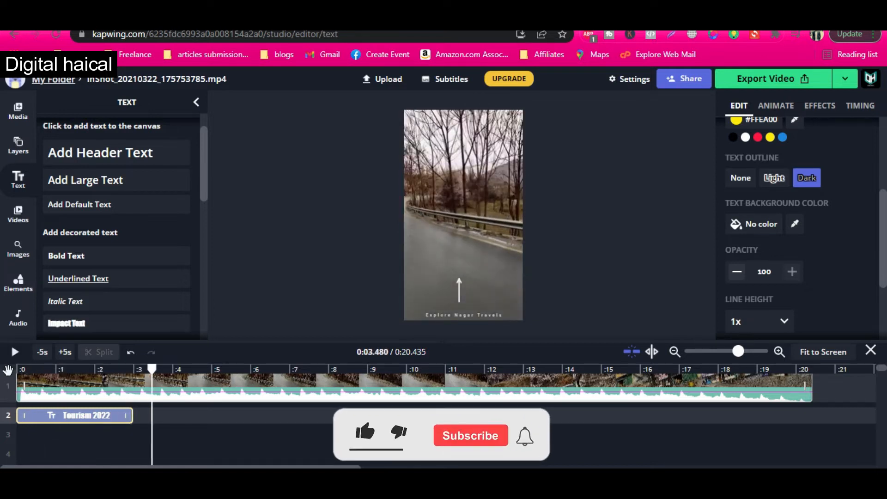
Apply the Drop animation to the "Tourism 2022" title and preview it from the start of the video.
left_click(68, 415)
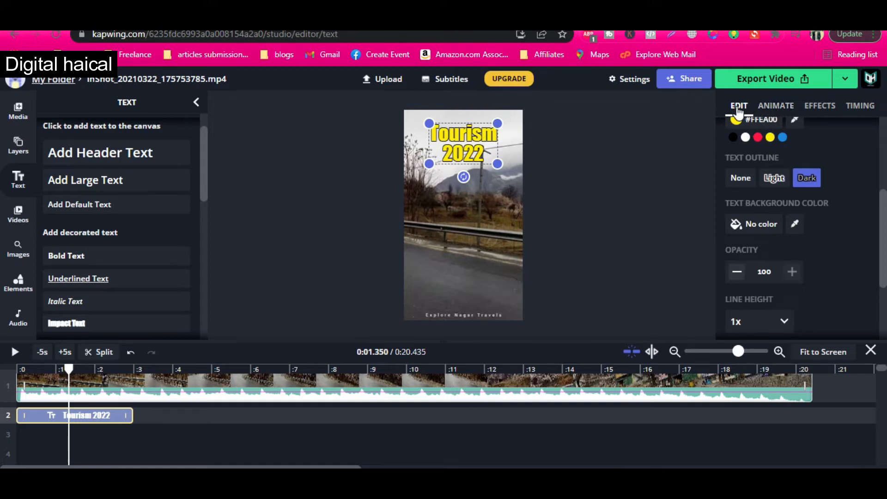
left_click(776, 106)
left_click(850, 155)
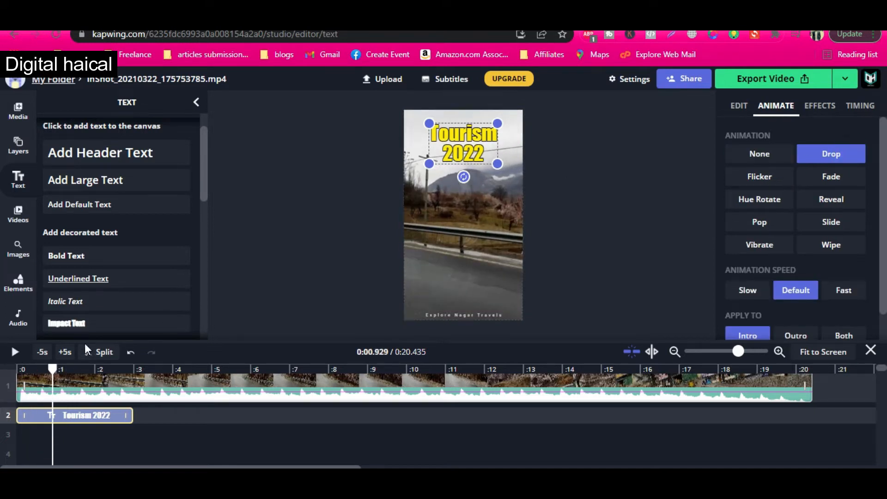
left_click_drag(52, 368, 3, 372)
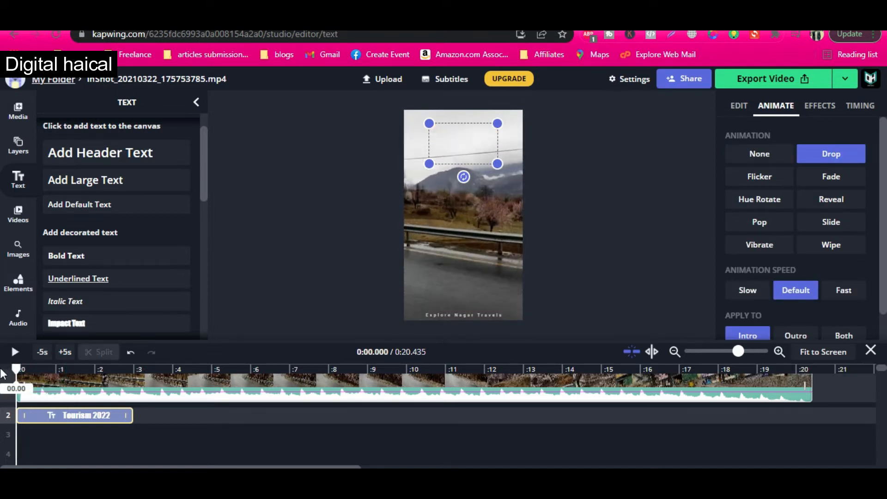
key("space")
key("space")
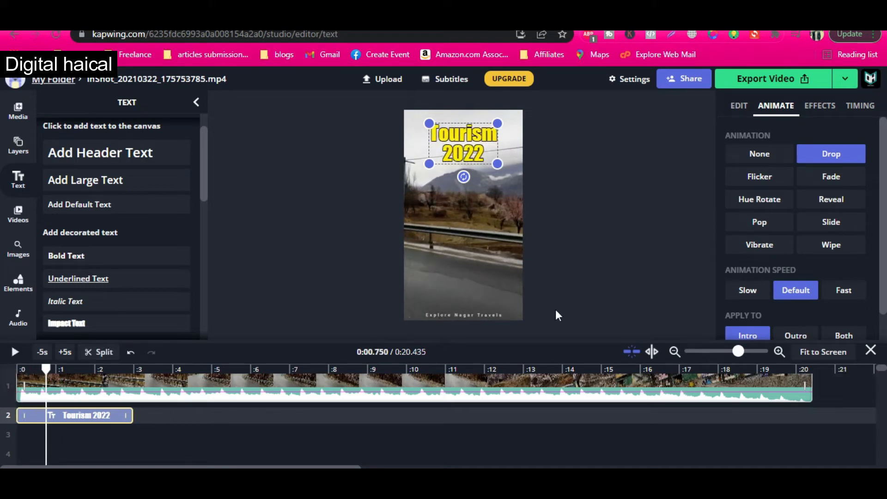
Try the Flicker animation on the title and replace it with Fade.
left_click(768, 185)
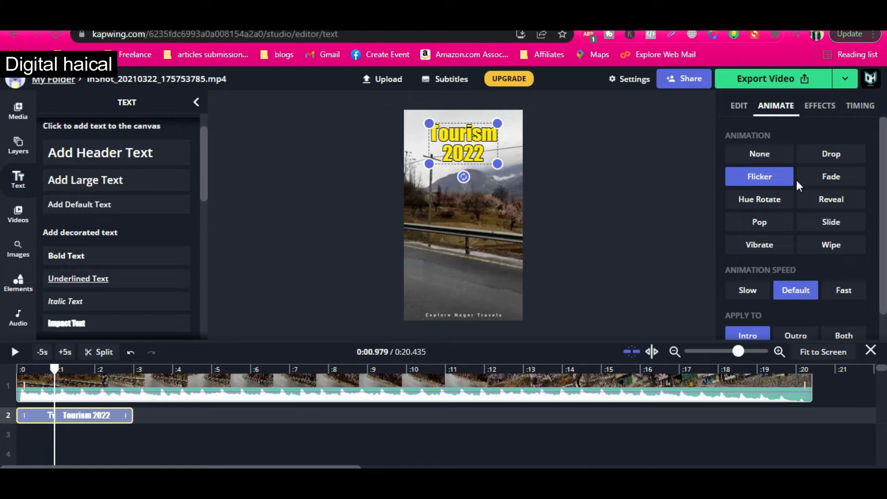
left_click(827, 177)
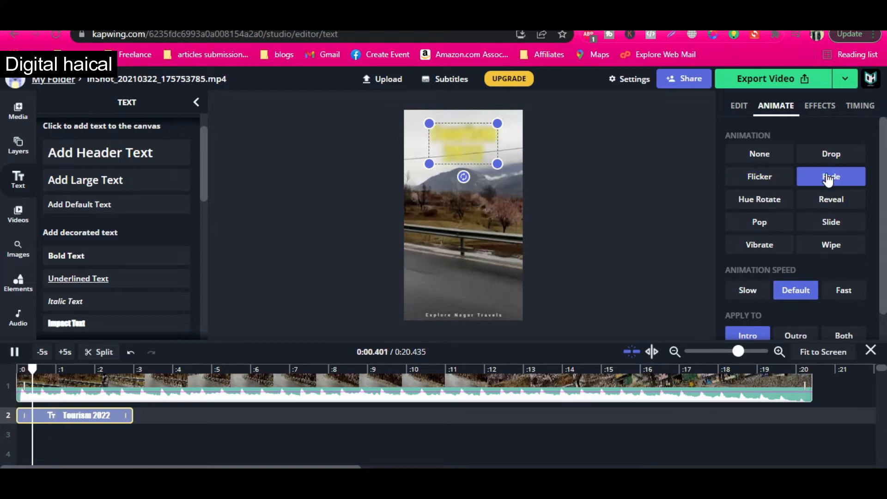
Try the Hue Rotate animation on the "Tourism 2022" title and preview it near the start of the video.
left_click(770, 206)
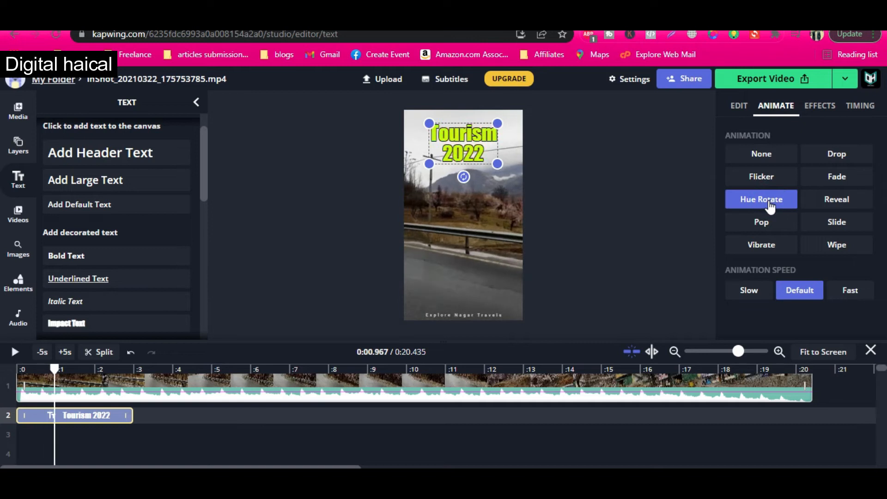
left_click_drag(55, 369, 8, 371)
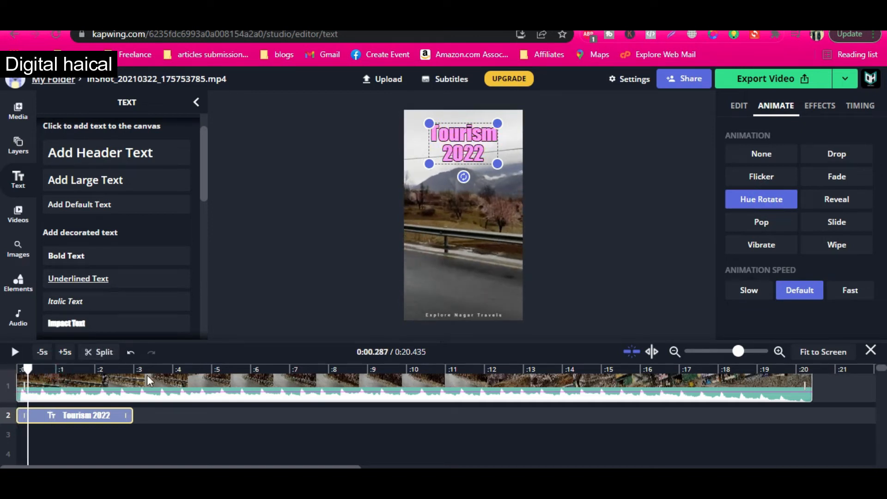
left_click_drag(139, 392, 140, 398)
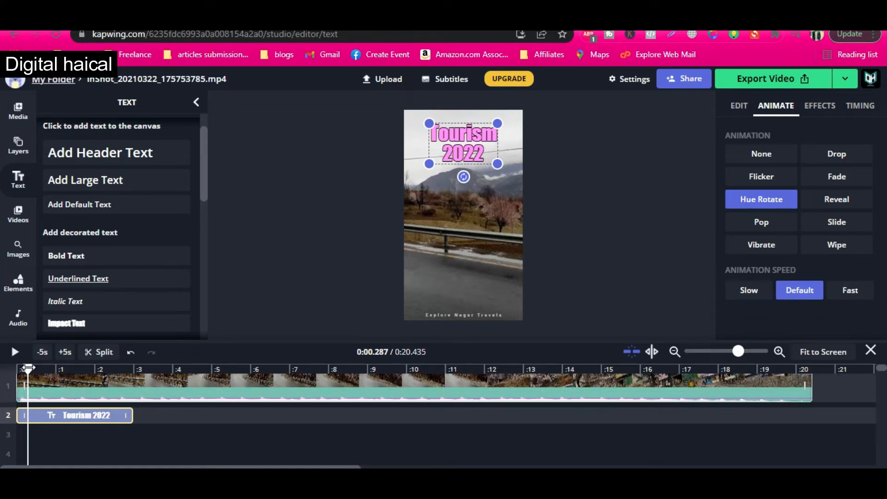
Apply the Slide animation to the "Tourism 2022" title and set the background video's animation to None.
left_click(92, 388)
left_click(786, 106)
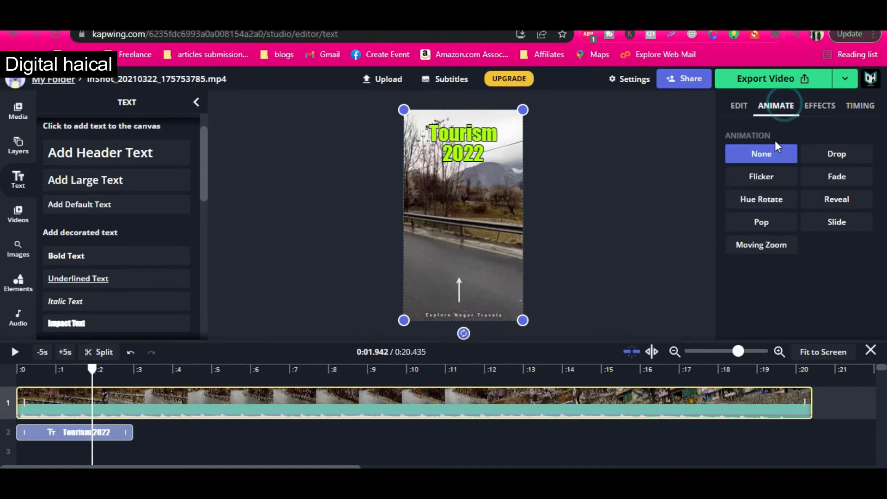
left_click(430, 158)
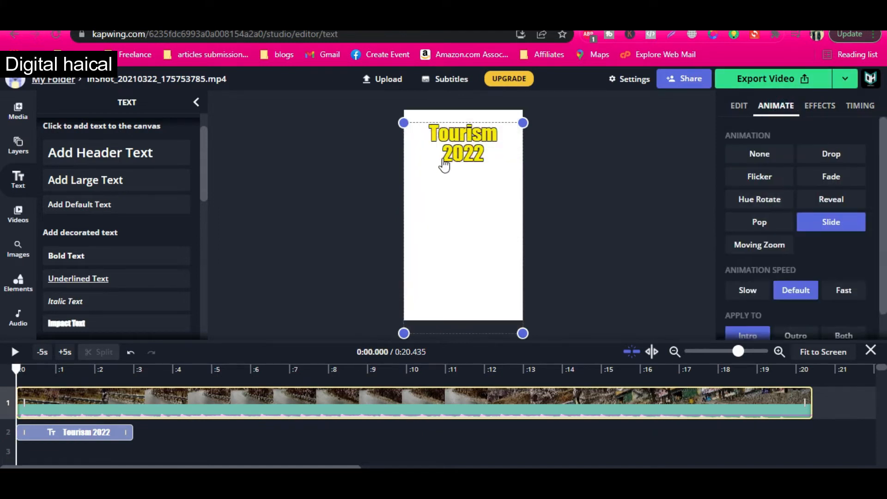
left_click(834, 223)
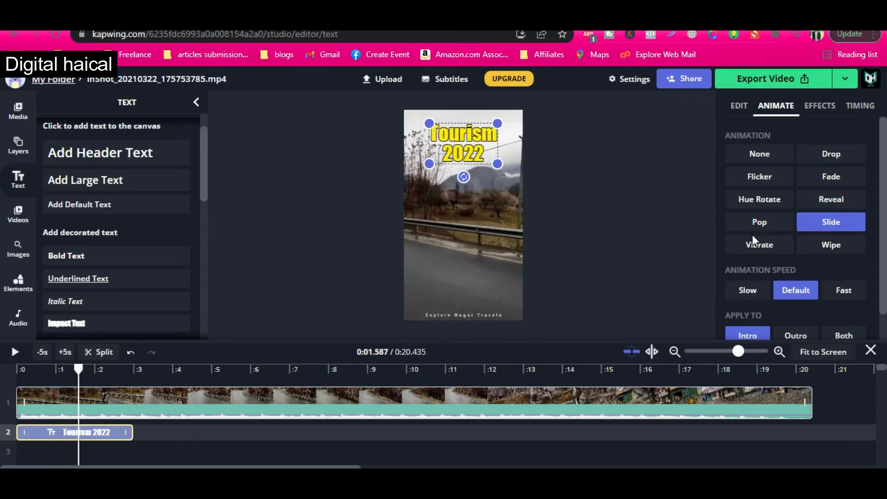
left_click(476, 257)
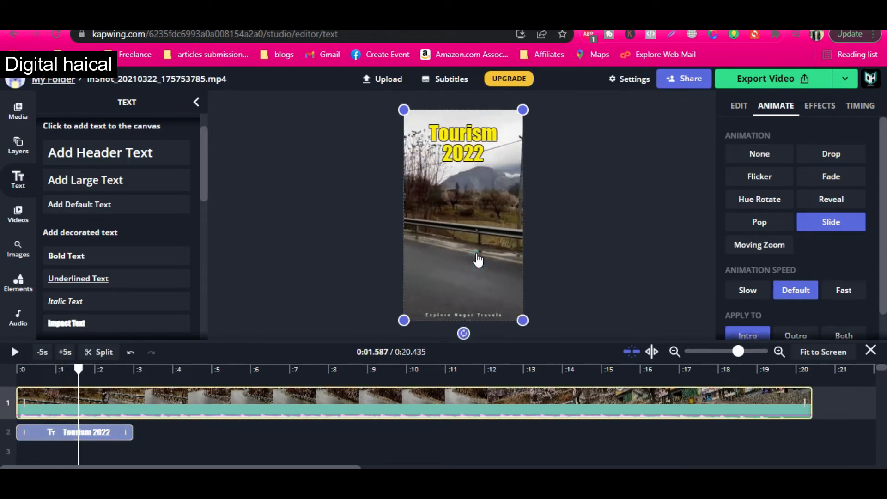
left_click(760, 155)
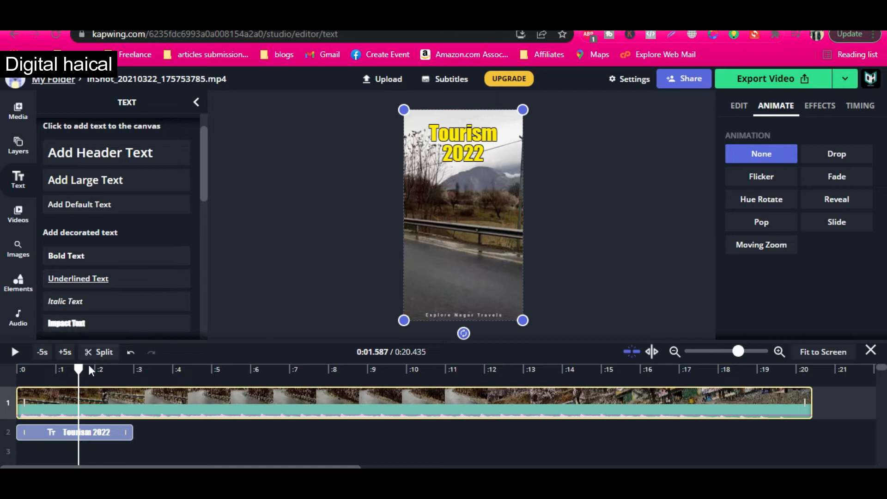
Play the video from the start to preview the title's Slide animation, and return to the start.
left_click_drag(79, 369, 5, 369)
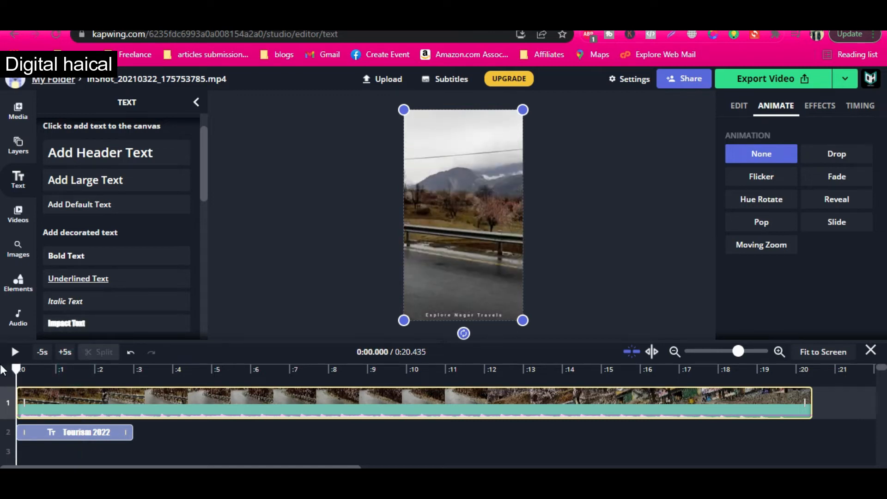
key("space")
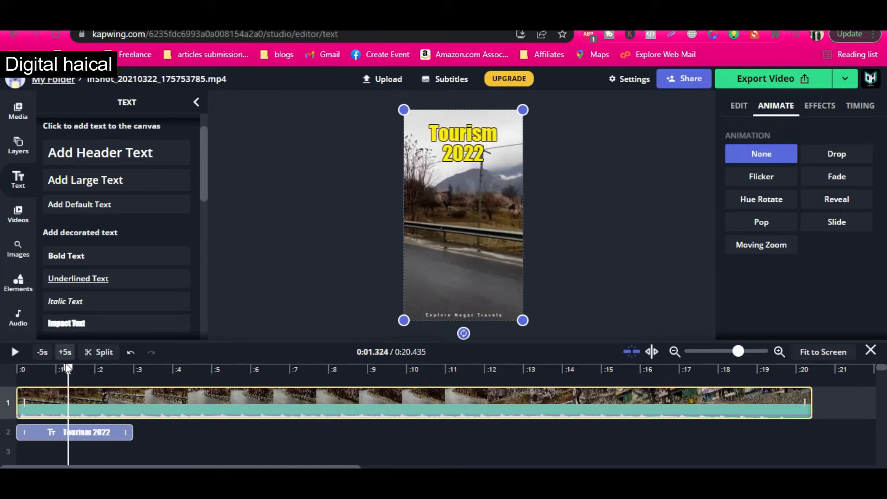
left_click(17, 368)
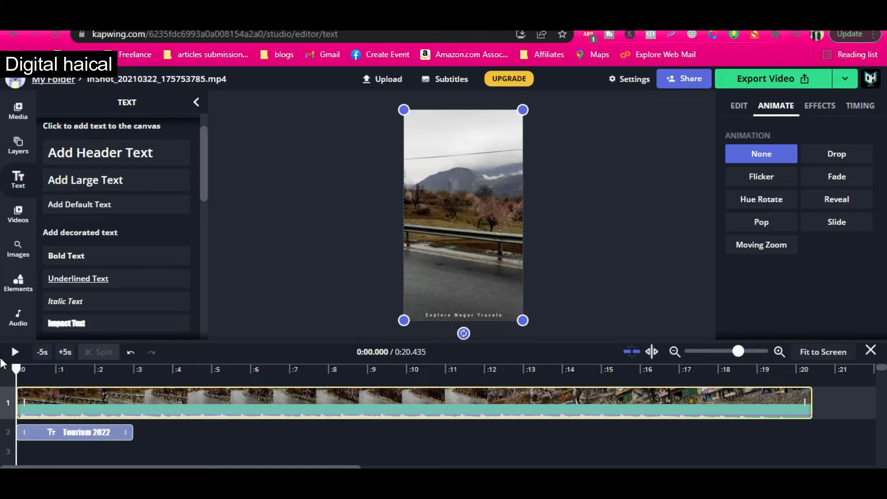
Search the elements for "instagram" and add the tilted, coloured Instagram logo sticker to the video.
left_click(18, 249)
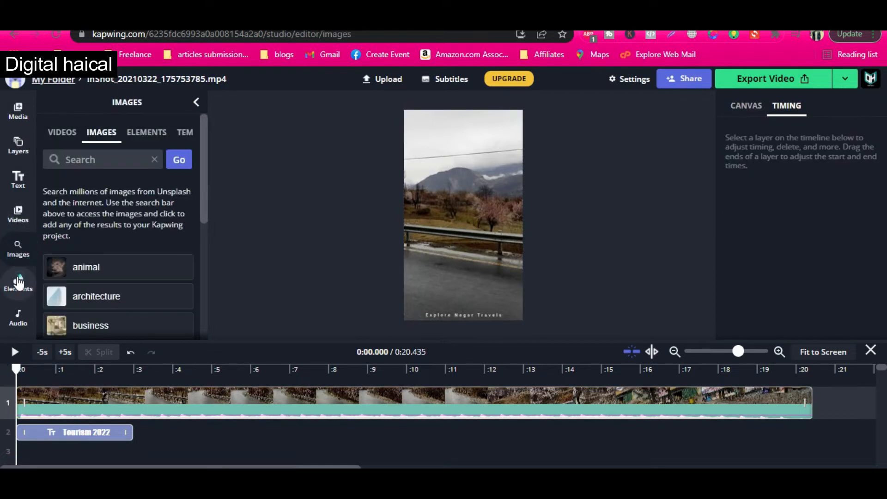
left_click(18, 282)
left_click(91, 158)
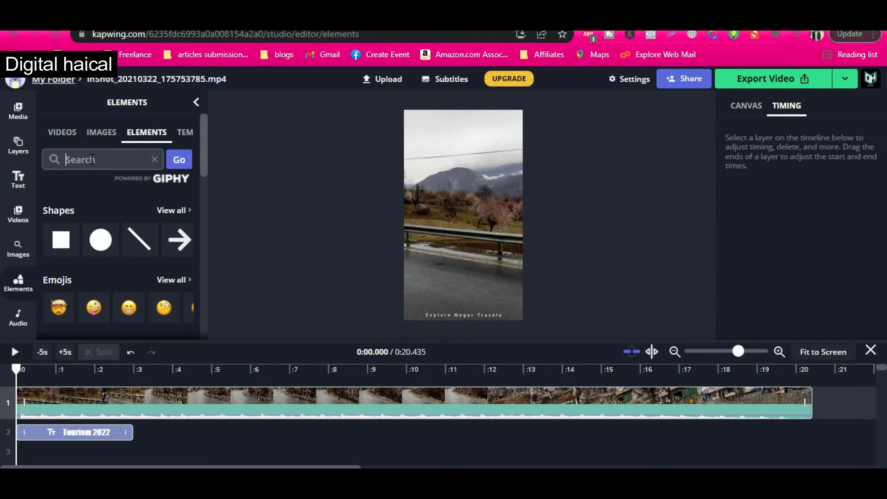
type("instagram")
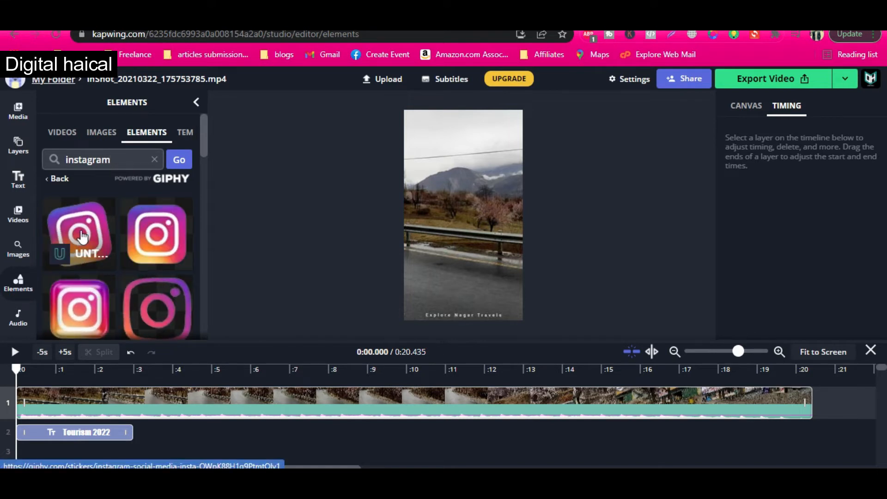
scroll(113, 256, "down", 2)
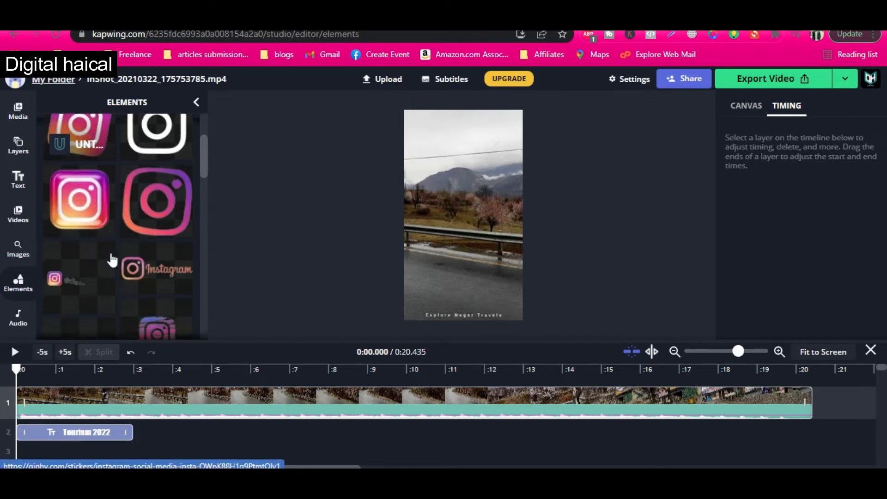
scroll(112, 259, "down", 2)
scroll(112, 260, "up", 5)
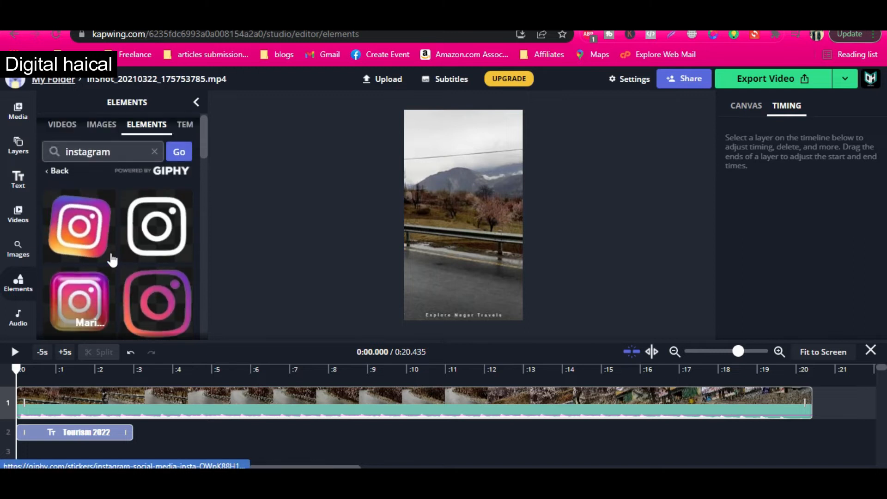
left_click(80, 233)
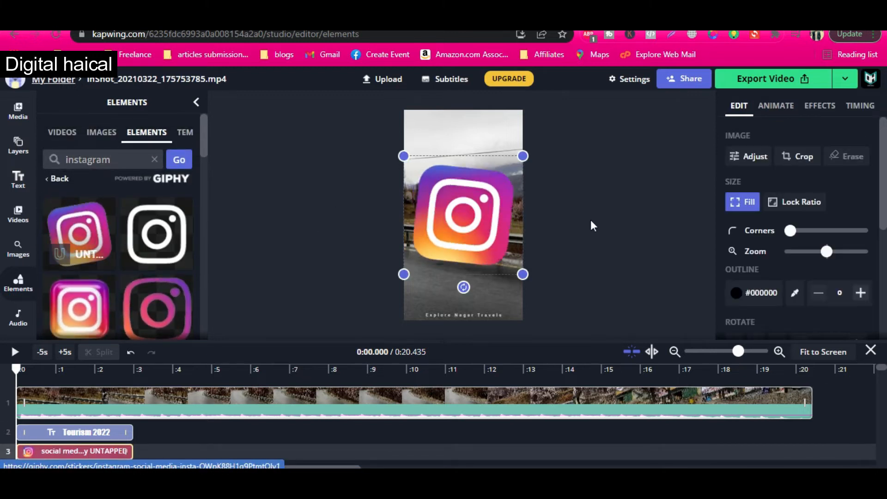
Shrink the Instagram sticker to a small icon and place it just above the start of the travel caption at the frame's lower edge.
left_click_drag(488, 219, 493, 239)
left_click_drag(527, 176, 443, 300)
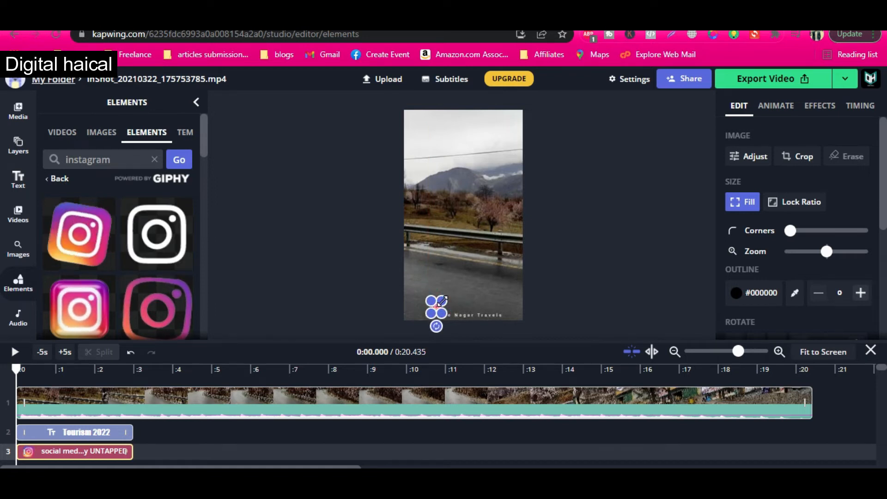
left_click(458, 271)
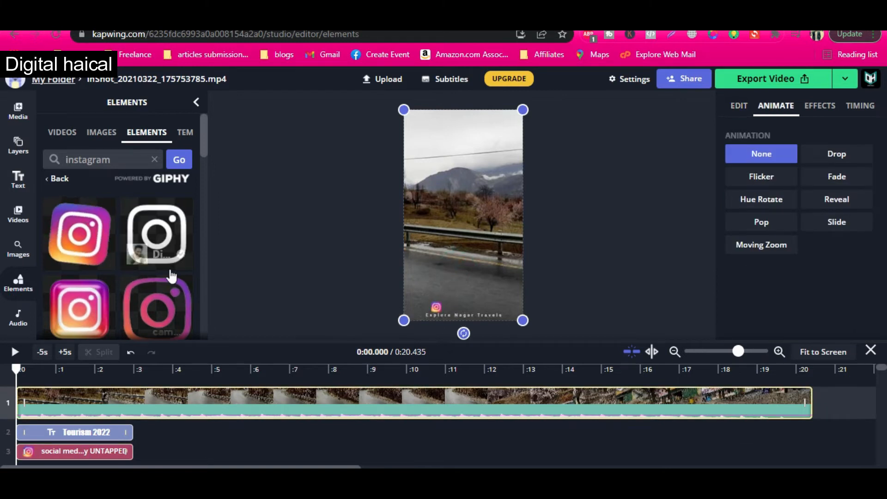
Delete the leftover arrow Line layer from the timeline.
left_click(20, 178)
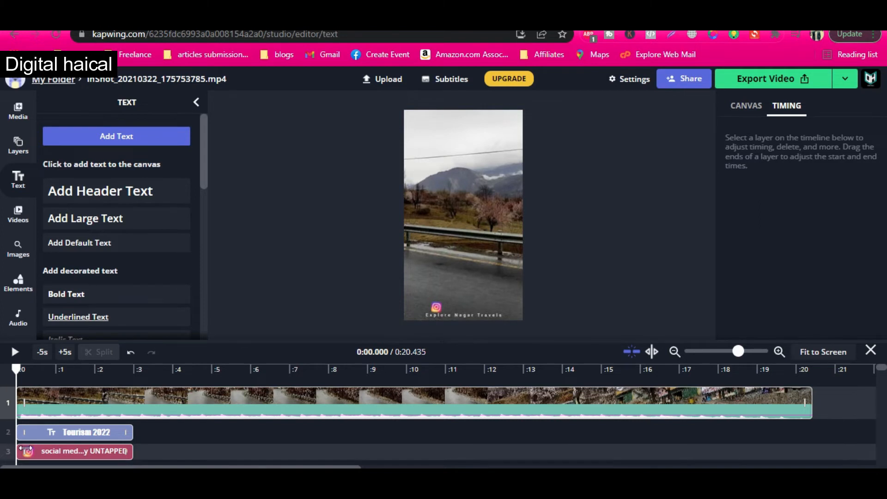
scroll(66, 441, "down", 3)
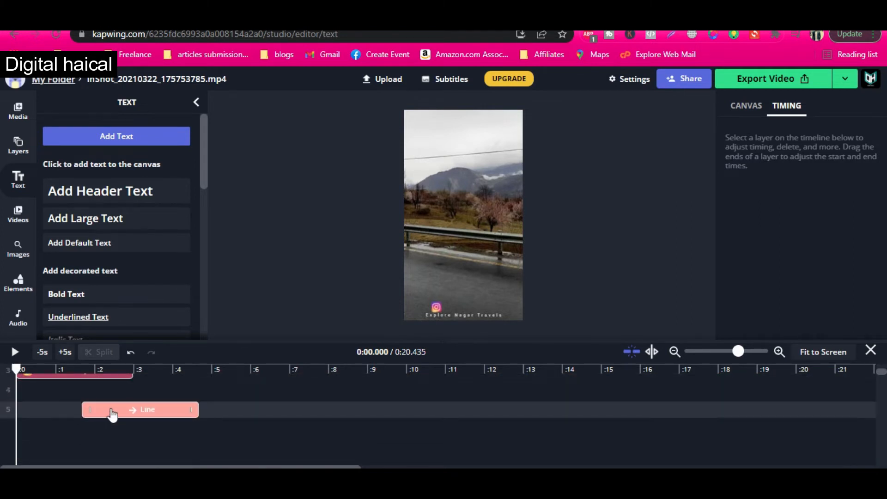
left_click(137, 414)
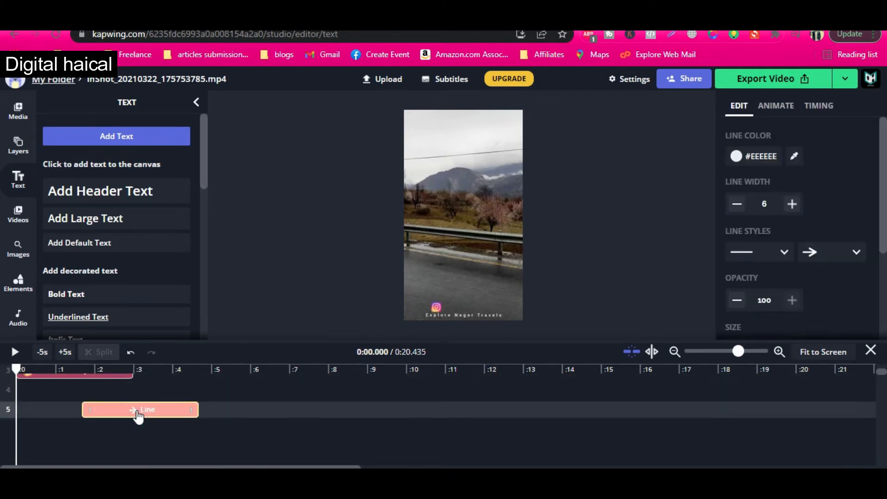
key("Delete")
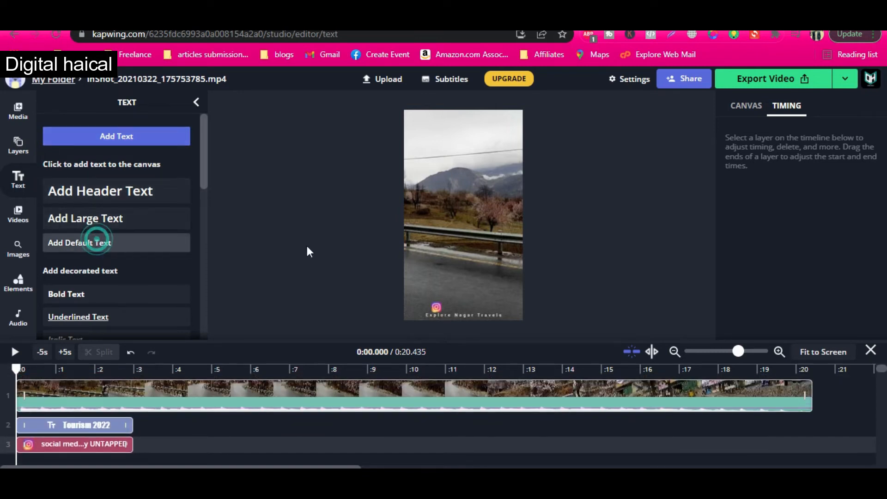
Add a default text layer to the video reading "digitalhaical".
left_click(75, 249)
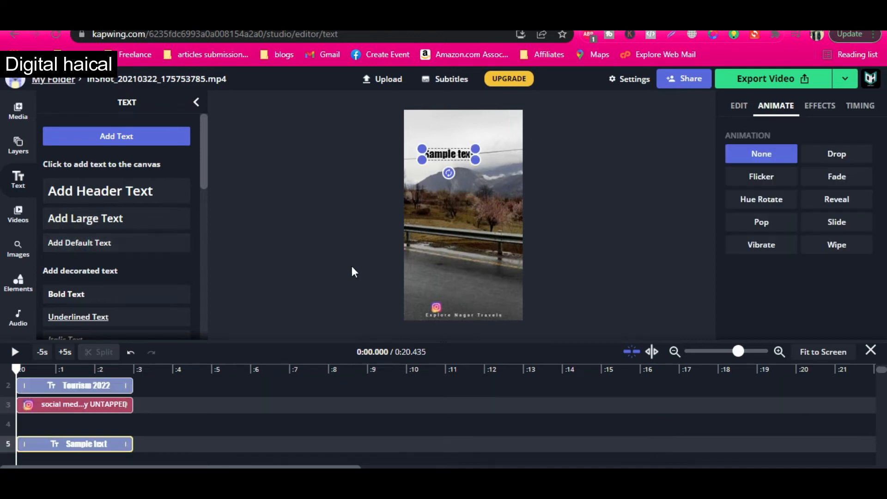
left_click(457, 155)
type("di")
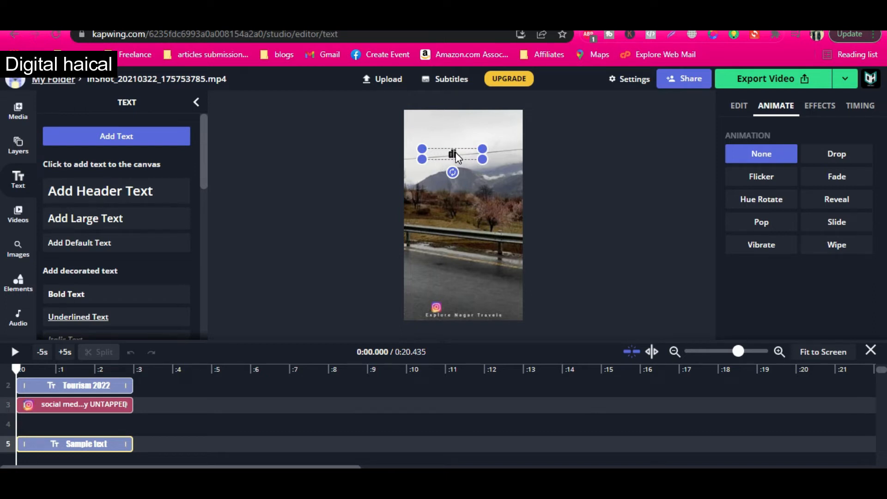
type("gitrahaical")
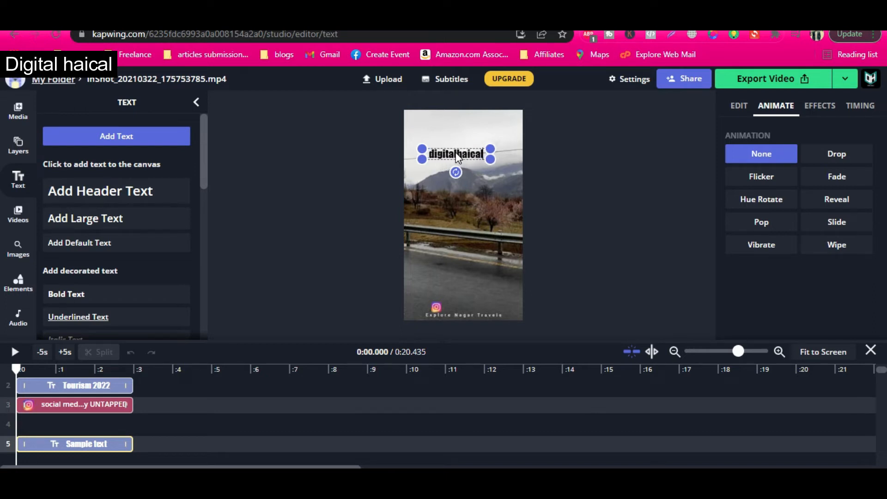
Colour the "digitalhaical" text white, shrink it to about size 38 and place it just above the travel caption.
left_click(739, 107)
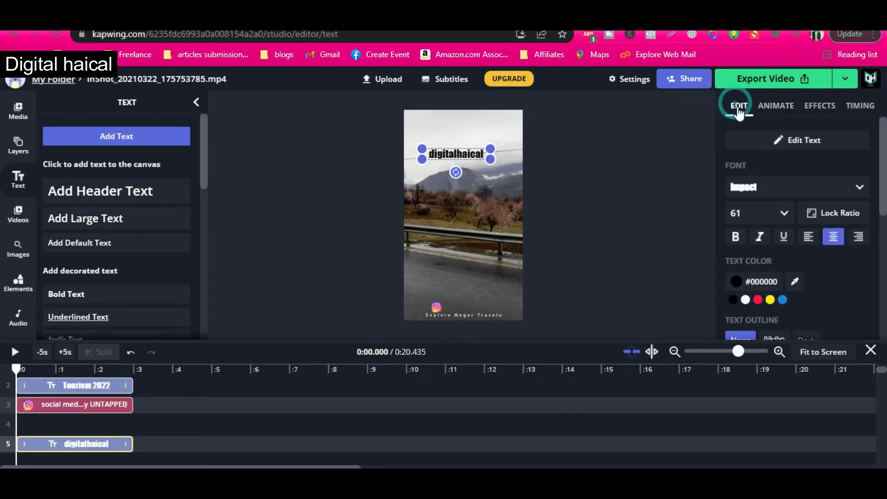
left_click(745, 300)
left_click_drag(455, 155, 454, 314)
left_click(462, 318)
left_click(456, 309)
Move the Instagram icon directly beside the "digitalhaical" text and fine-tune the spacing between the two.
left_click(437, 308)
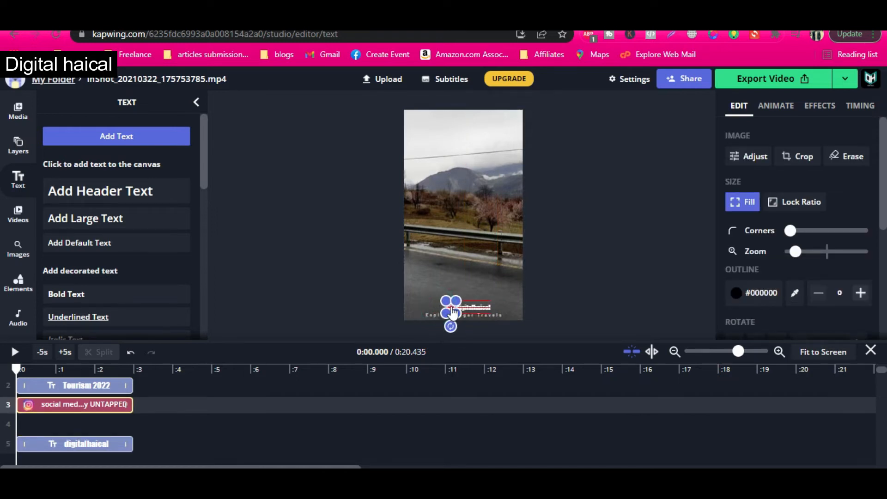
left_click(488, 249)
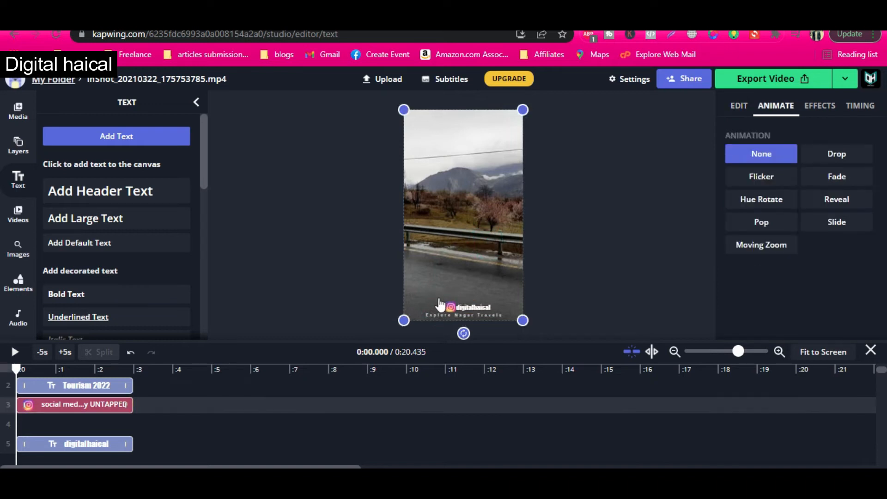
left_click(456, 314)
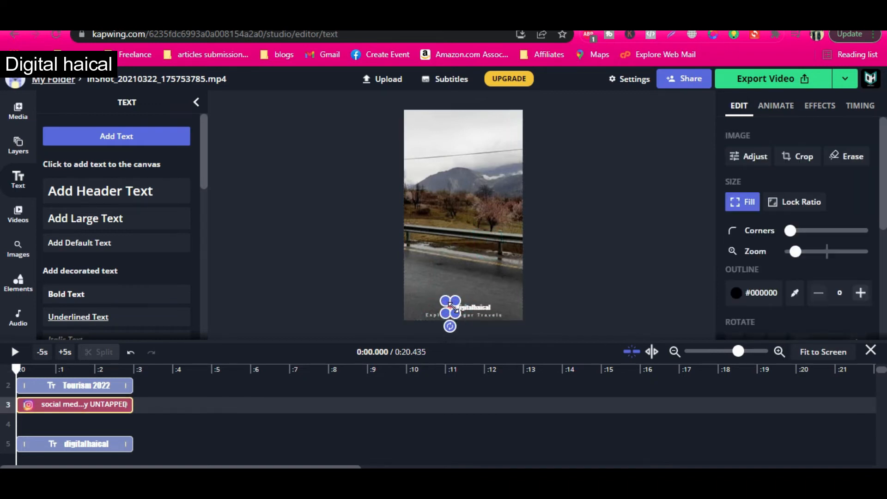
left_click_drag(449, 305, 447, 304)
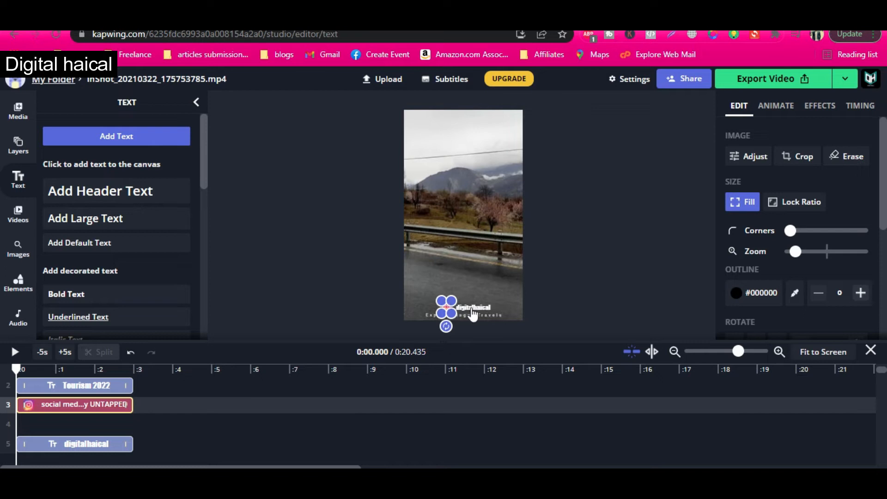
left_click(473, 314)
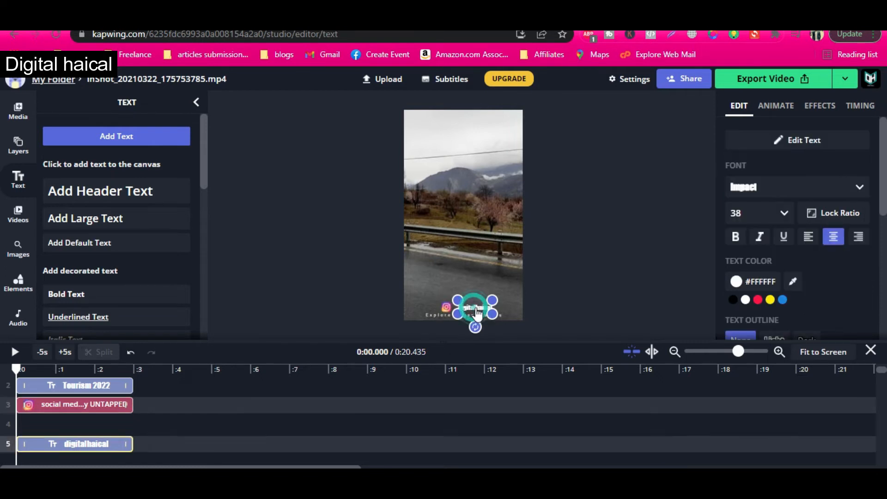
Play the video from the start past the end of the title, icon and handle layers to preview them.
left_click(249, 318)
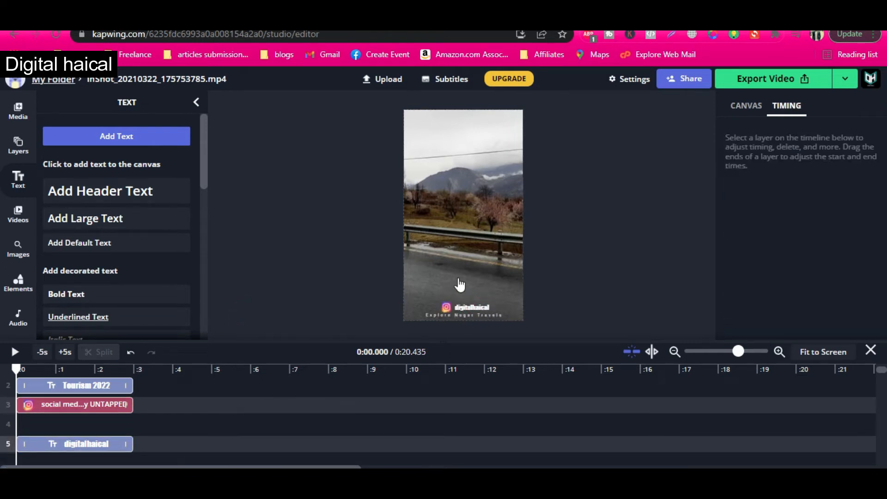
key("space")
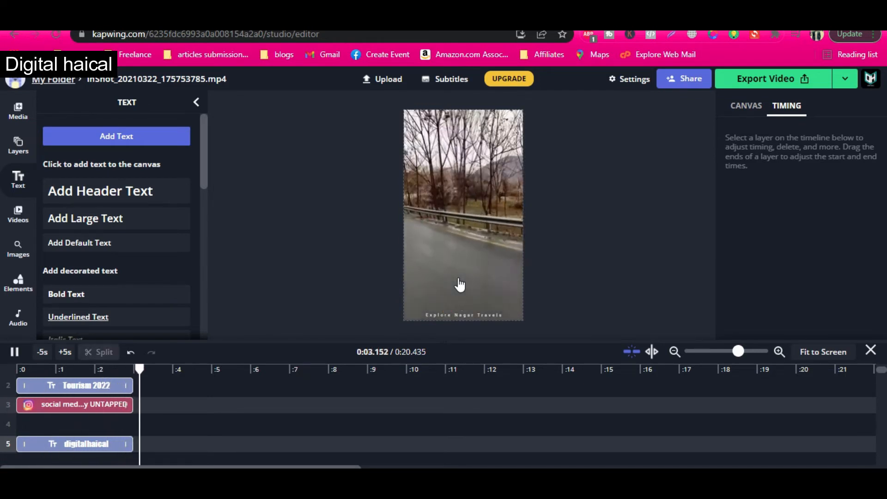
key("space")
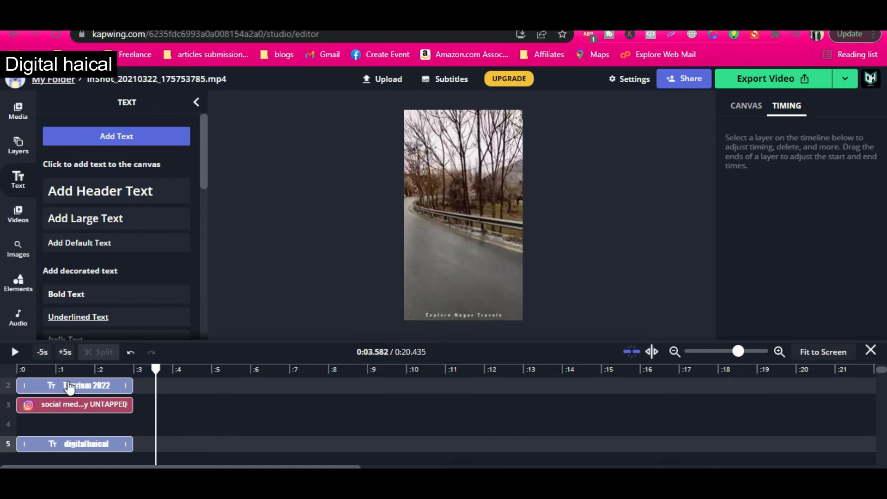
Open the look adjustments for the main video clip and pause their preview.
scroll(226, 405, "up", 2)
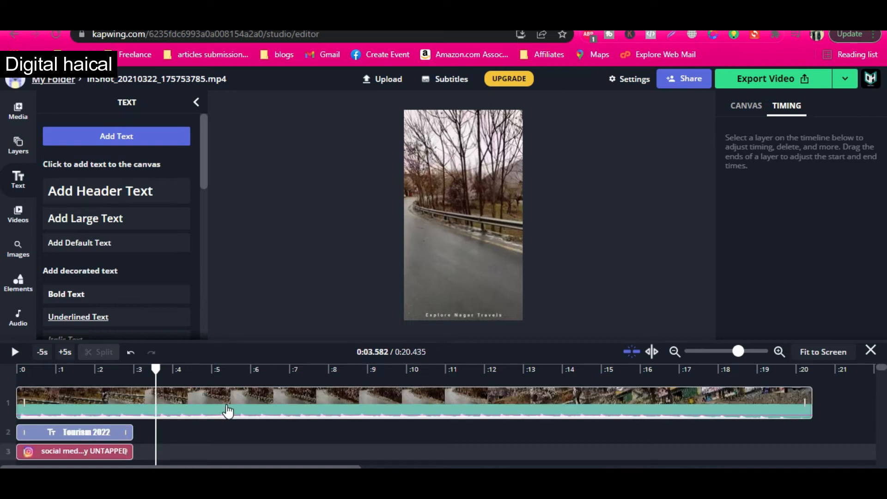
left_click(233, 405)
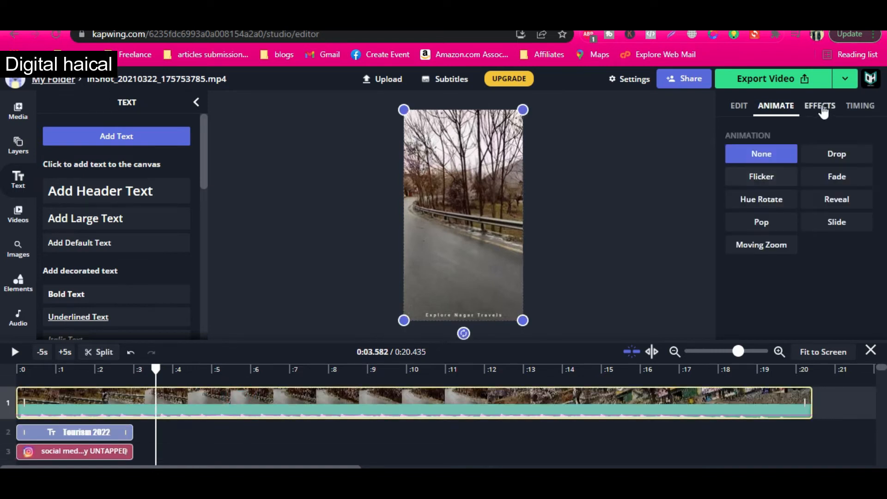
left_click(738, 105)
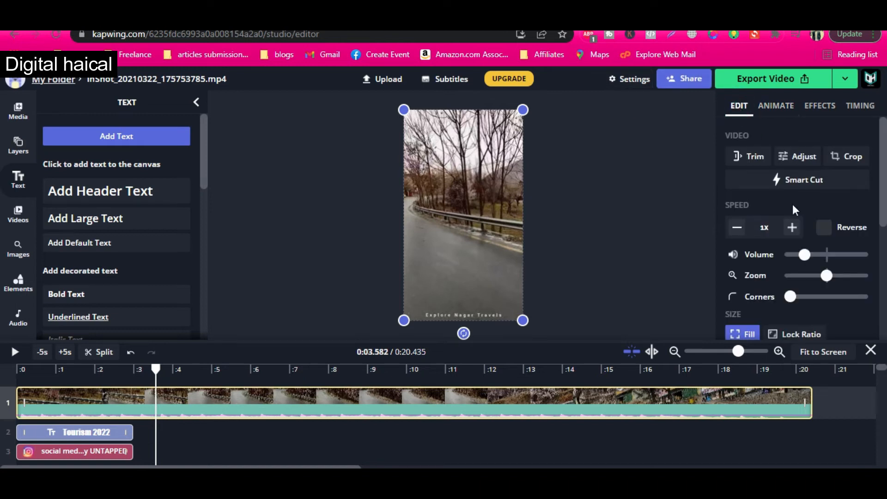
left_click(793, 161)
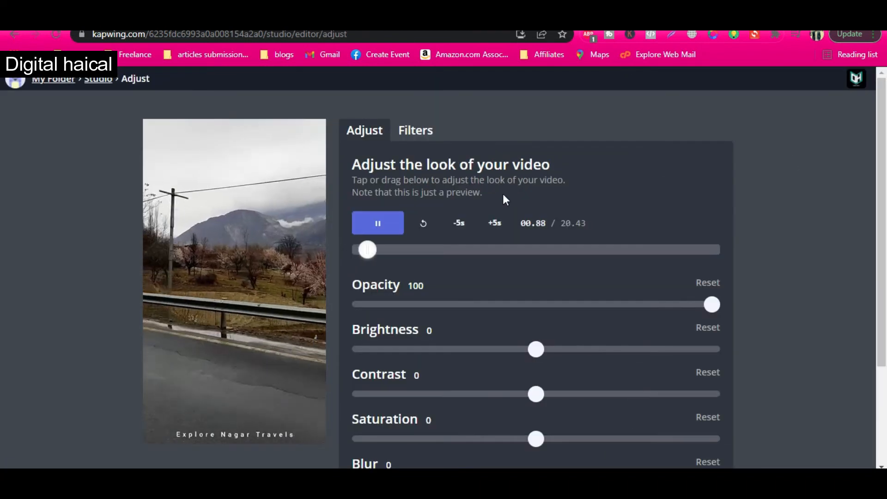
left_click(380, 226)
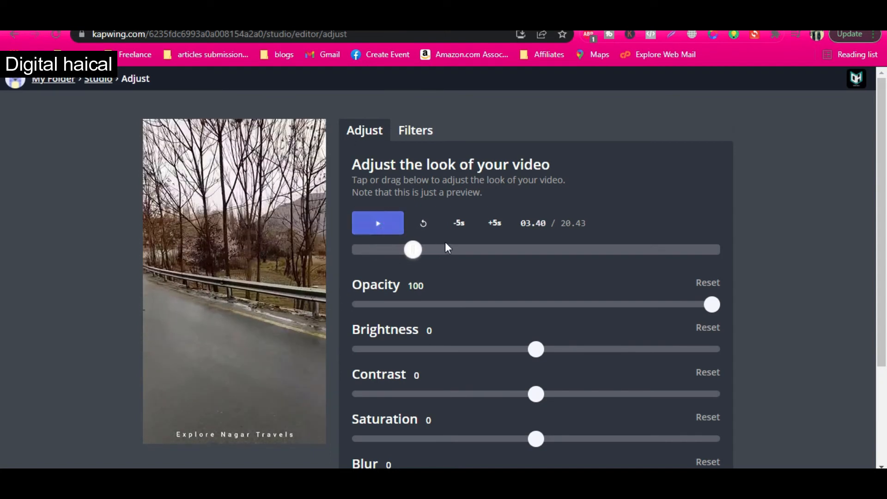
scroll(470, 310, "down", 2)
Lower the video's brightness to -6.
left_click(535, 266)
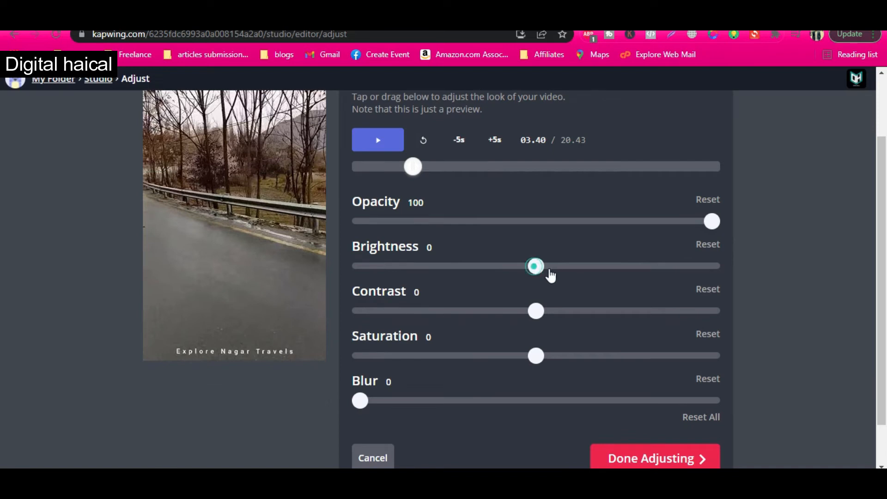
key("Left")
key("Left")
key("Left")
key("Left")
key("Left")
key("Left")
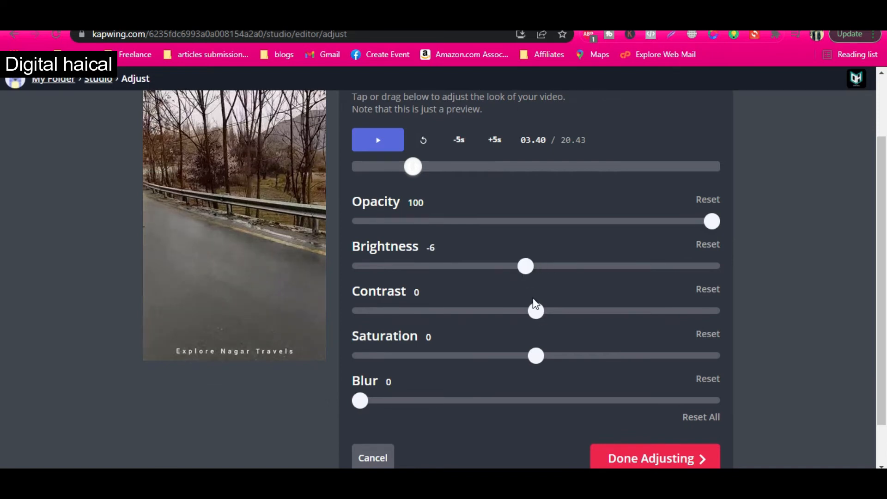
Lower the video's contrast to -24 and raise its saturation slightly.
left_click(536, 310)
key("Left")
key("Left")
key("Left")
key("Left")
key("Left")
key("Left")
key("Left")
key("Left")
key("Left")
key("Left")
key("Left")
key("Left")
key("Left")
key("Left")
key("Left")
key("Left")
key("Left")
key("Left")
key("Left")
key("Left")
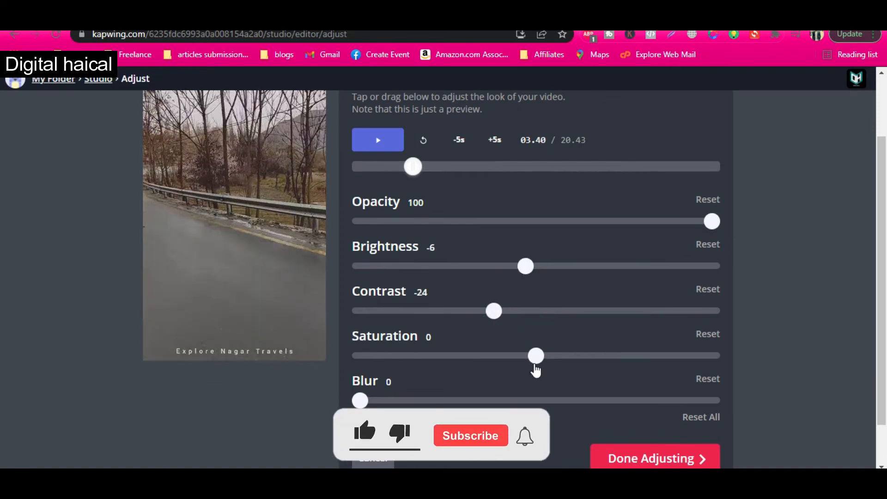
left_click(535, 356)
left_click(568, 356)
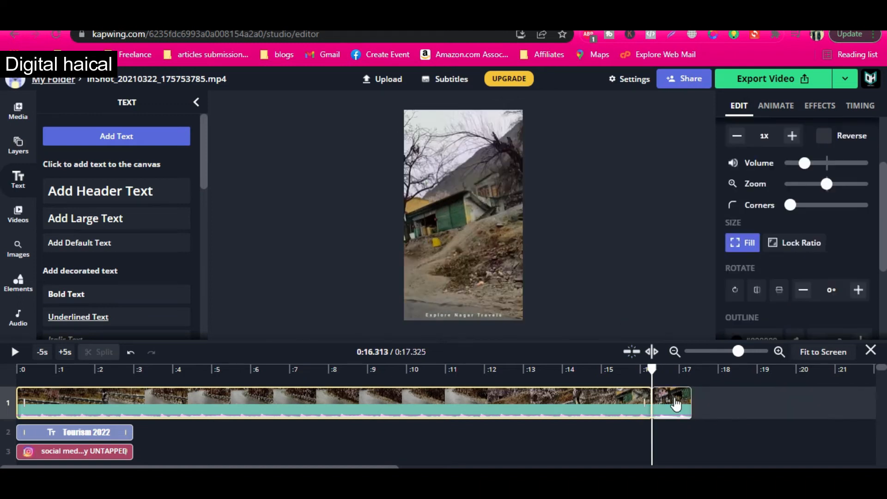
Split the long main clip at about 14.65 s to form a short middle segment before the final one.
right_click(676, 403)
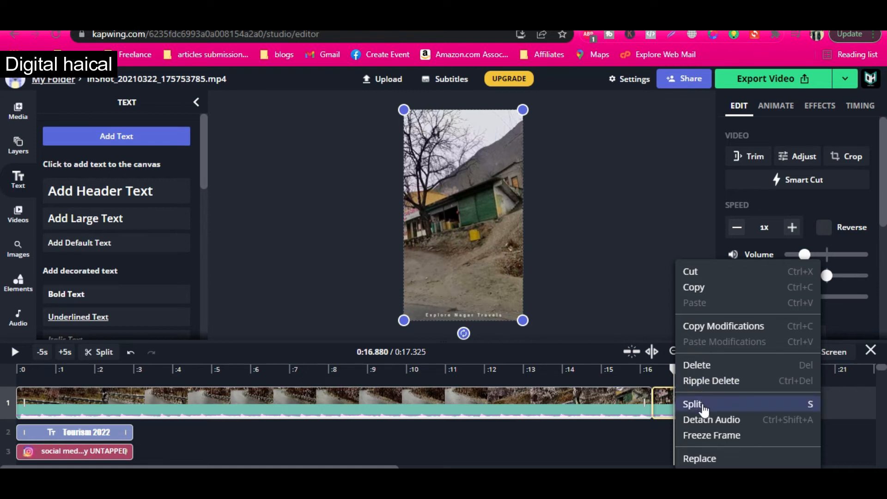
left_click(633, 393)
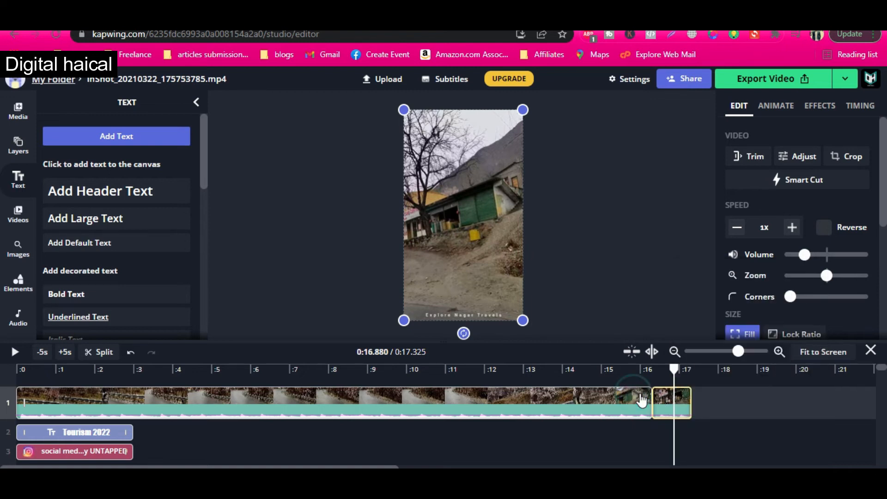
left_click_drag(675, 369, 587, 372)
left_click(616, 411)
key("s")
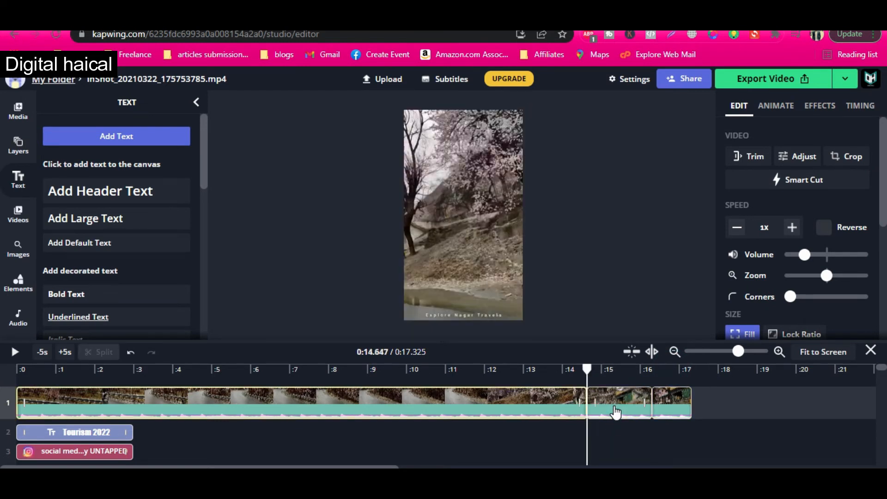
Zoom in on the picture of the short middle segment and play across the cut to preview it.
left_click(616, 411)
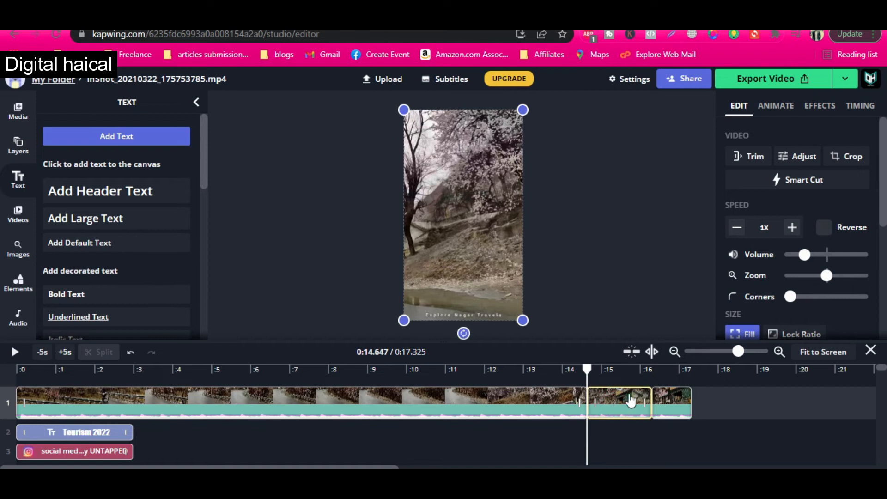
left_click_drag(830, 279, 848, 278)
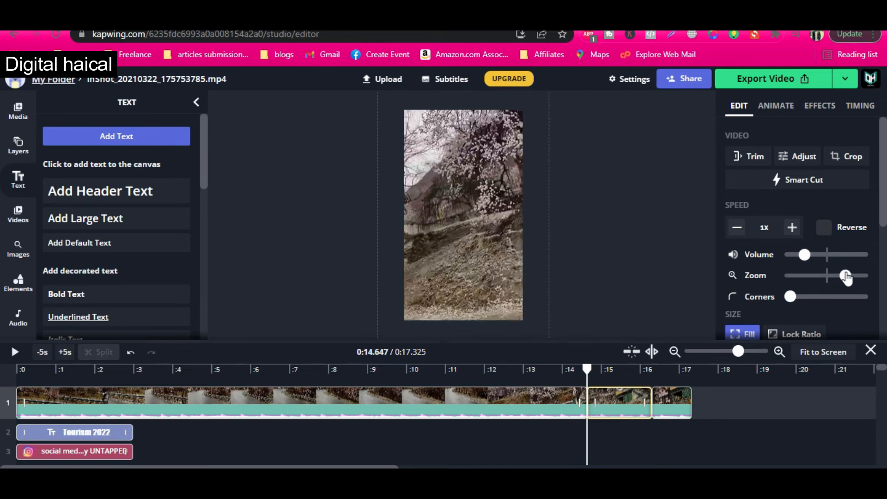
left_click(554, 370)
key("space")
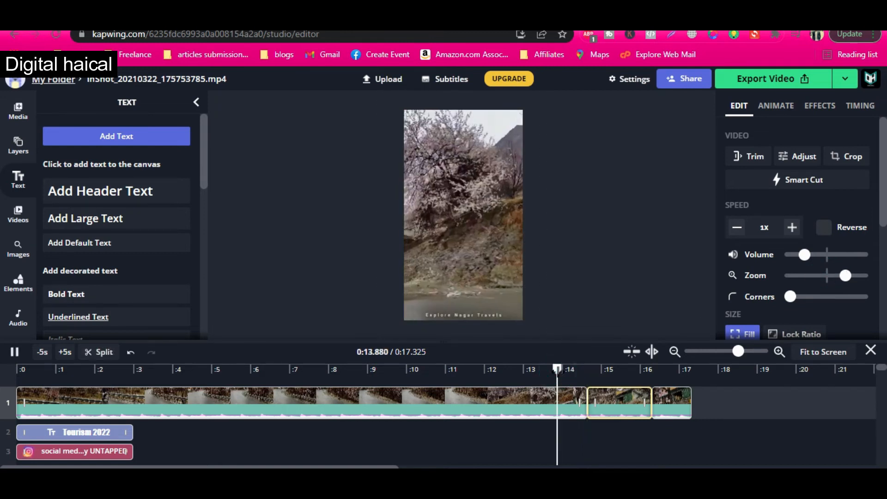
key("space")
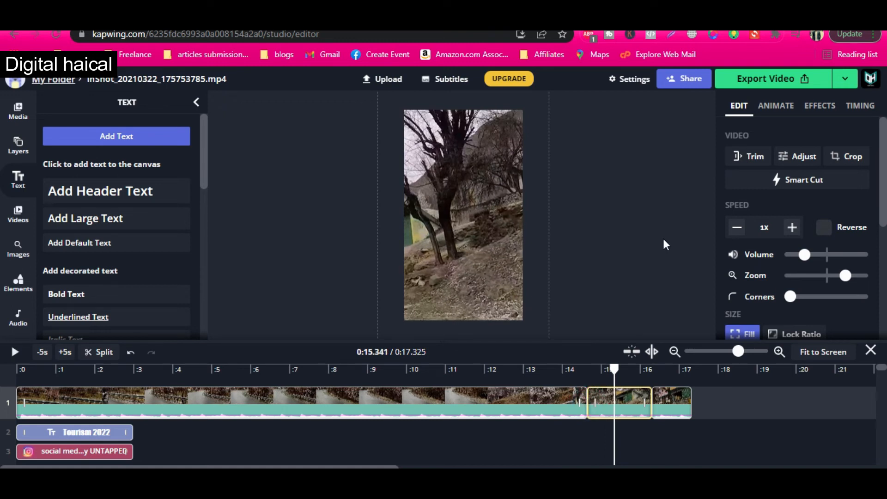
Try the Reveal animation on the middle segment, replace it with Slide at default speed, and preview the playback.
left_click(776, 106)
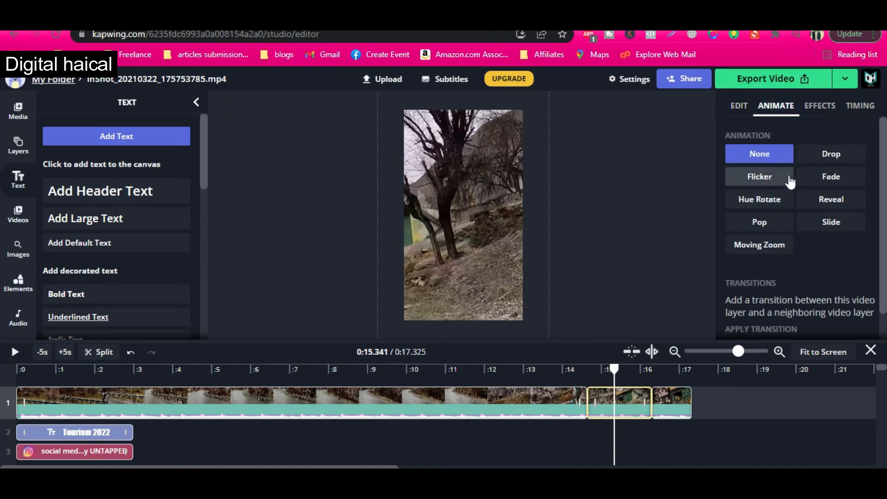
left_click(825, 200)
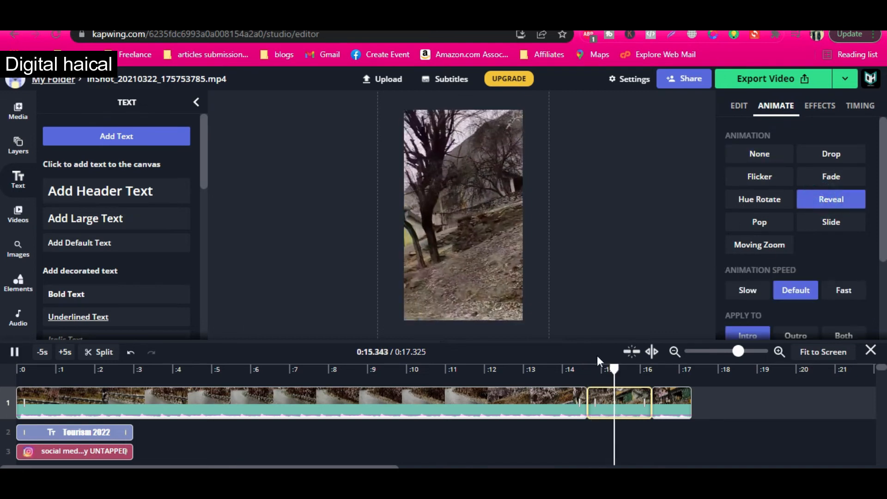
left_click(553, 366)
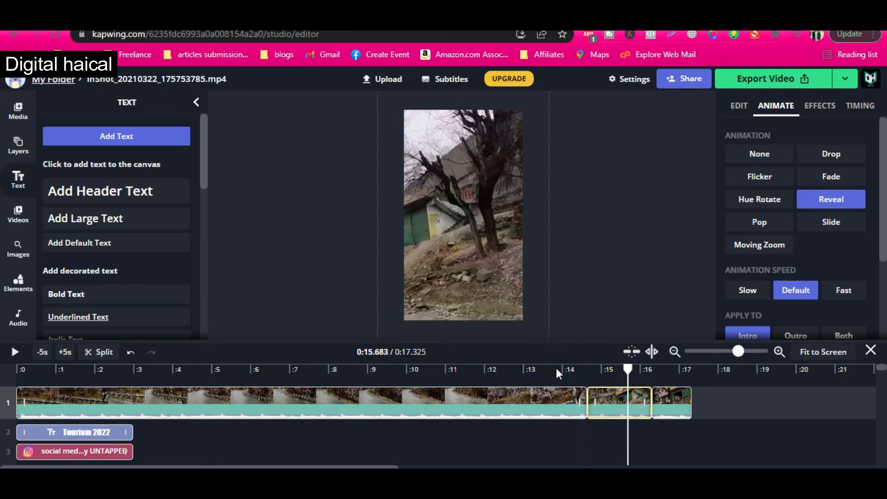
left_click(830, 222)
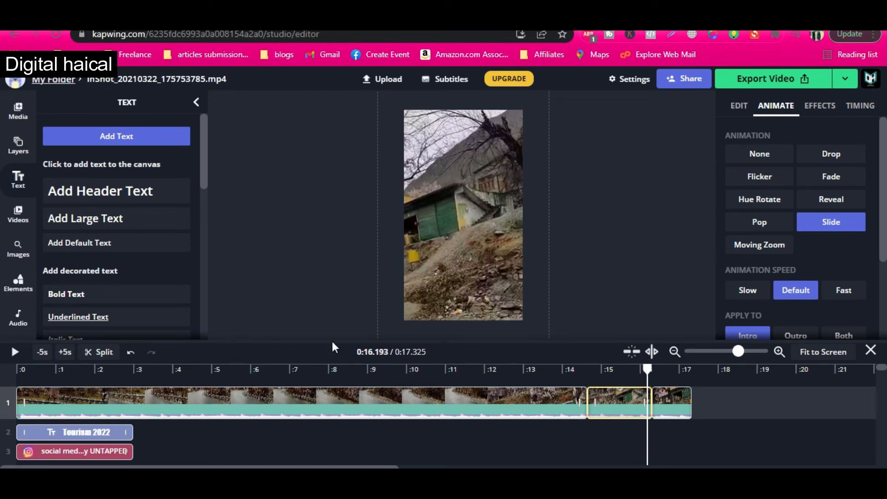
key("space")
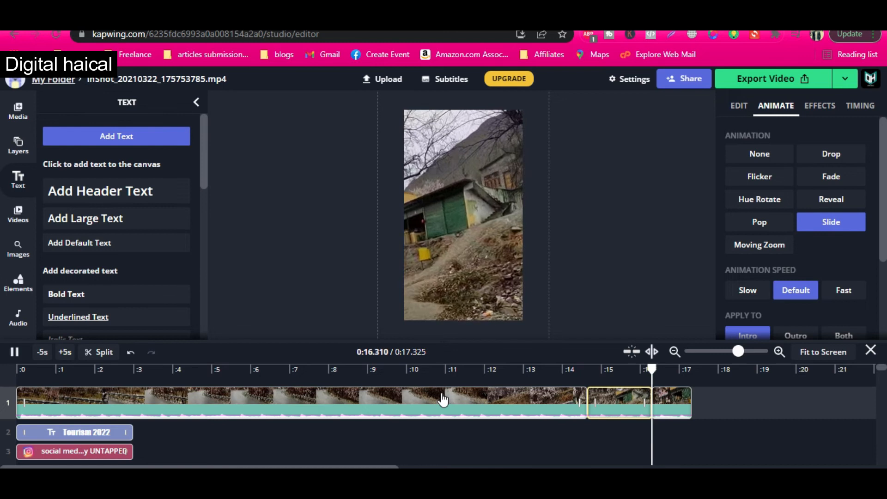
key("space")
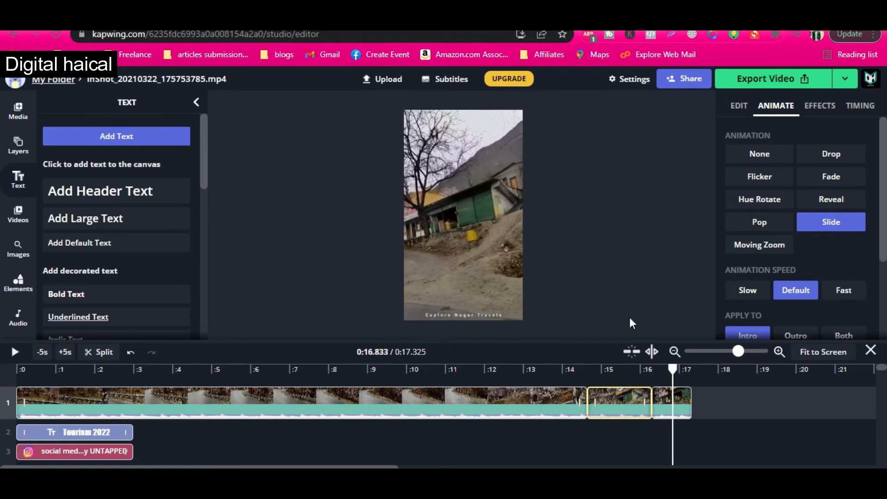
Add a header text layer over the final segment reading "thanks You".
left_click(62, 194)
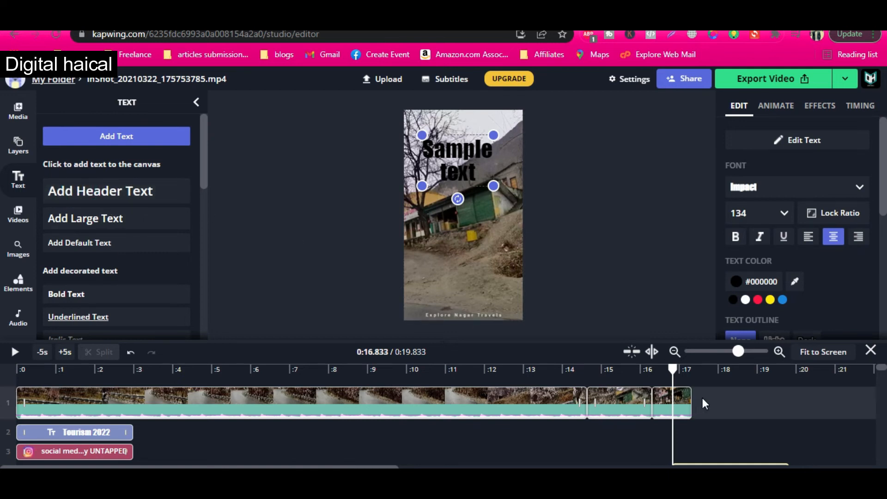
left_click(674, 398)
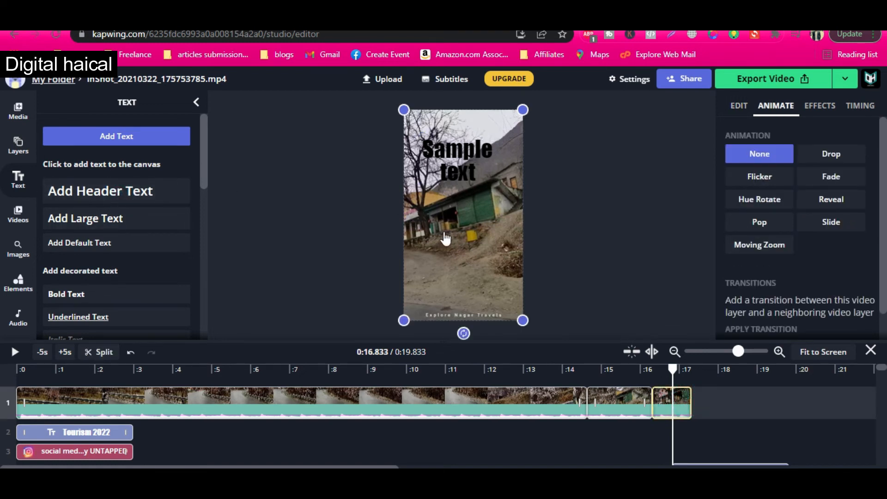
left_click(449, 184)
triple_click(459, 170)
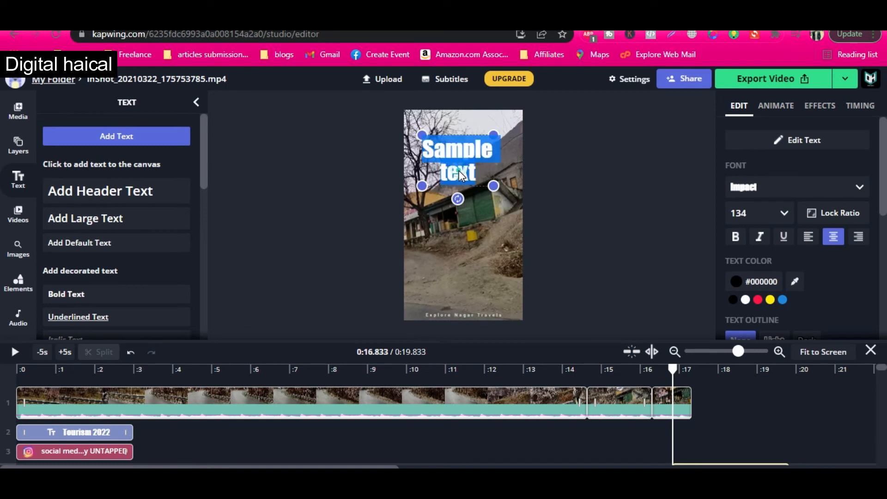
type("thanks You")
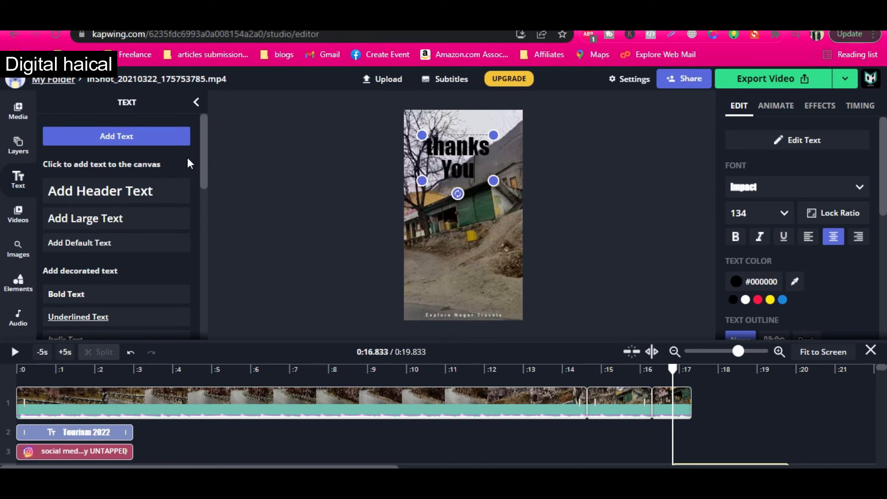
Colour the centred "thanks You" text yellow (#FFEA00) and move it just above the travel caption.
left_click(810, 236)
left_click(830, 239)
left_click(771, 300)
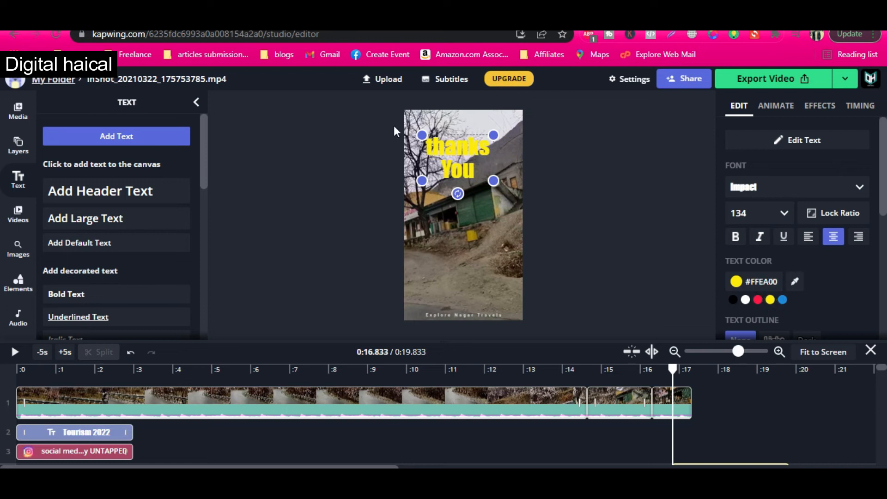
left_click_drag(470, 157, 474, 267)
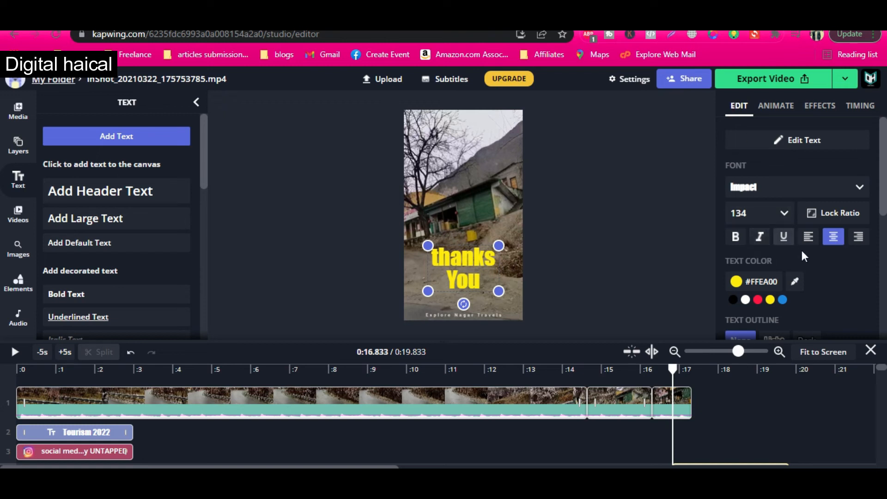
Give the "thanks You" text a dark outline.
scroll(802, 251, "down", 1)
left_click(807, 300)
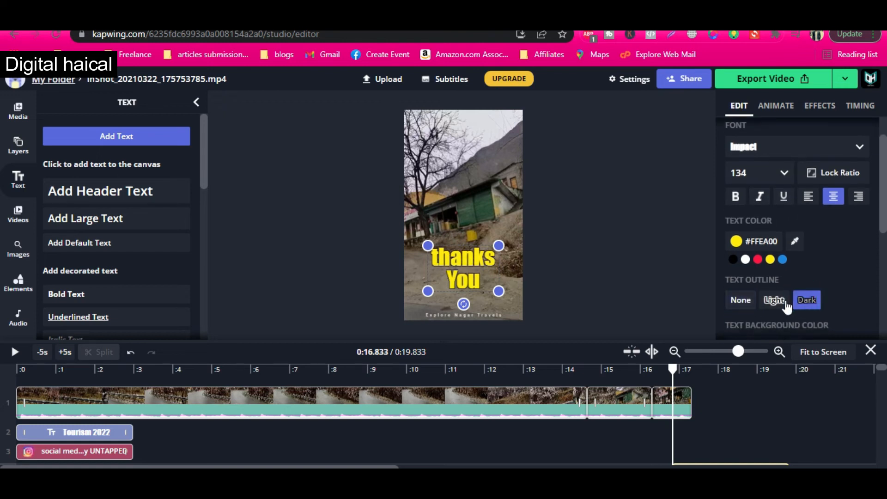
scroll(787, 306, "down", 3)
scroll(787, 303, "down", 3)
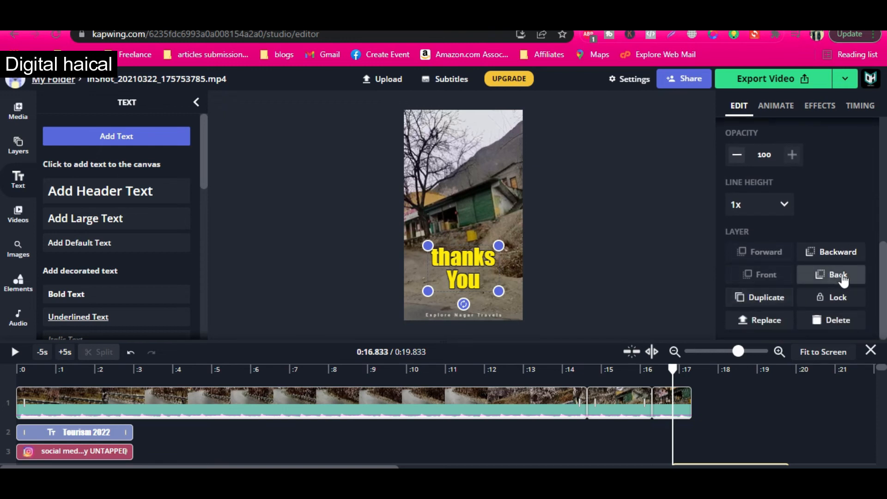
Move the "thanks You" layer to the video's closing seconds, trim its start to about 16.13 s, and return the playhead to the beginning.
left_click(777, 395)
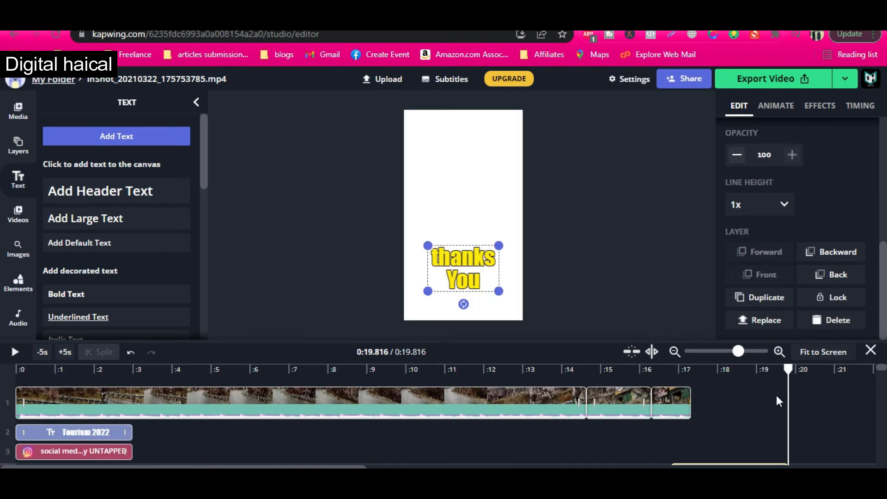
scroll(775, 403, "down", 2)
left_click_drag(758, 432, 651, 431)
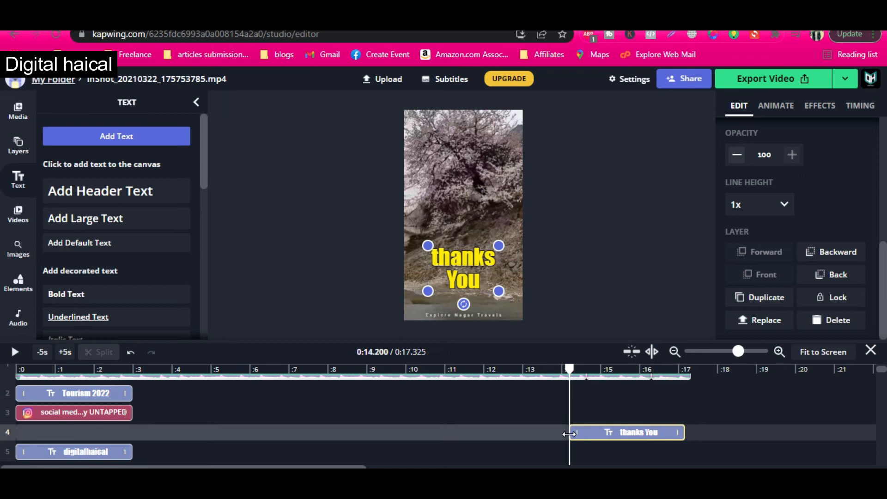
left_click_drag(572, 431, 604, 429)
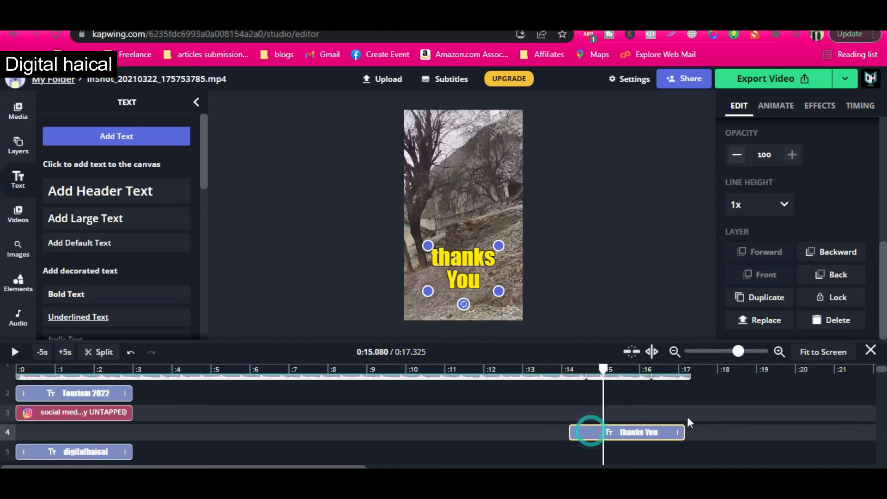
mouse_move(678, 433)
left_mouse_down()
mouse_move(658, 443)
mouse_move(615, 437)
mouse_move(645, 423)
mouse_move(686, 435)
mouse_move(678, 434)
left_mouse_up()
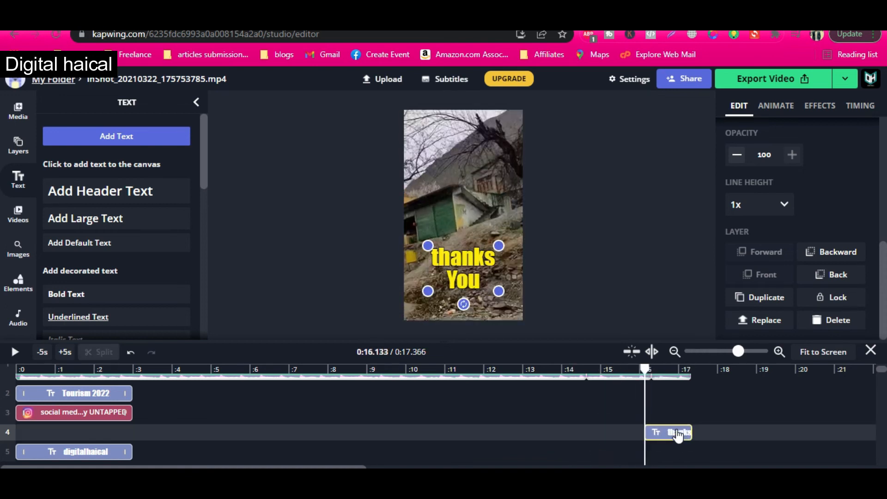
key("space")
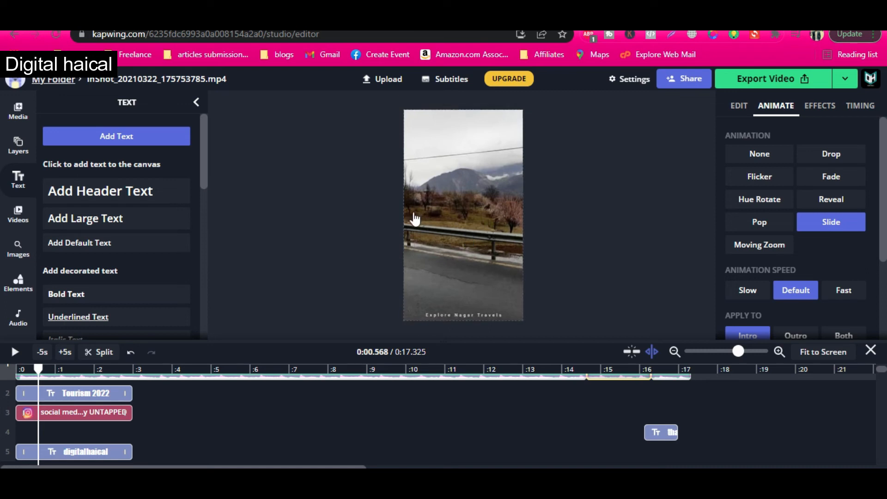
left_click_drag(38, 370, 3, 388)
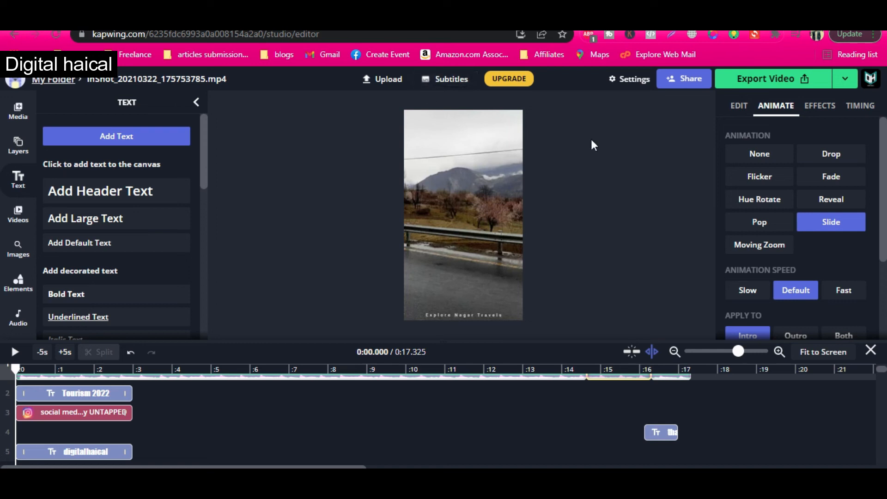
Review the project's output settings without changing them and start exporting the video.
left_click(632, 82)
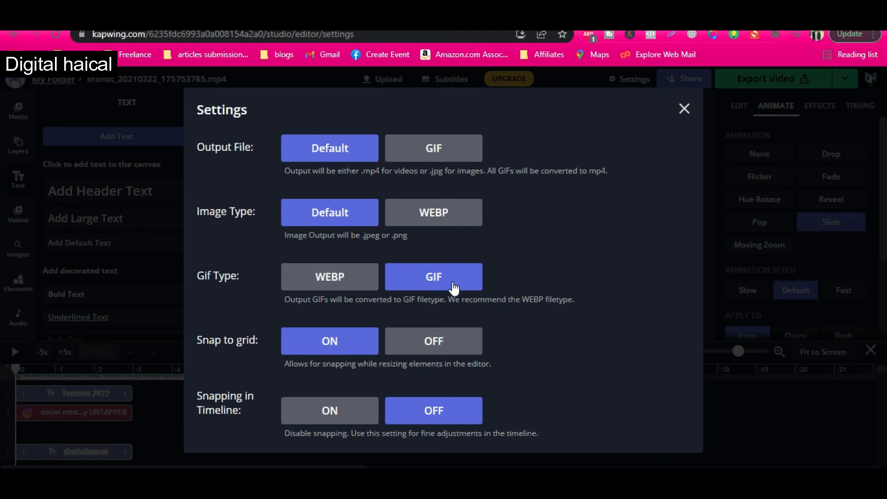
left_click(684, 109)
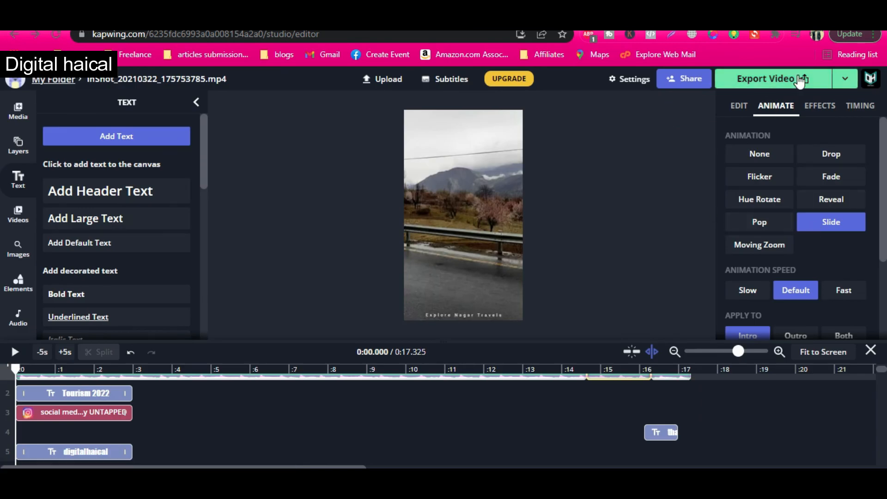
left_click(747, 88)
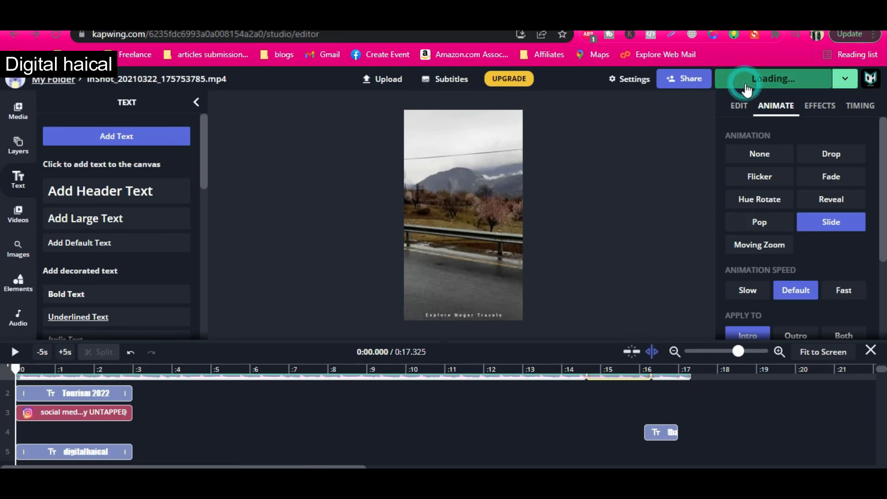